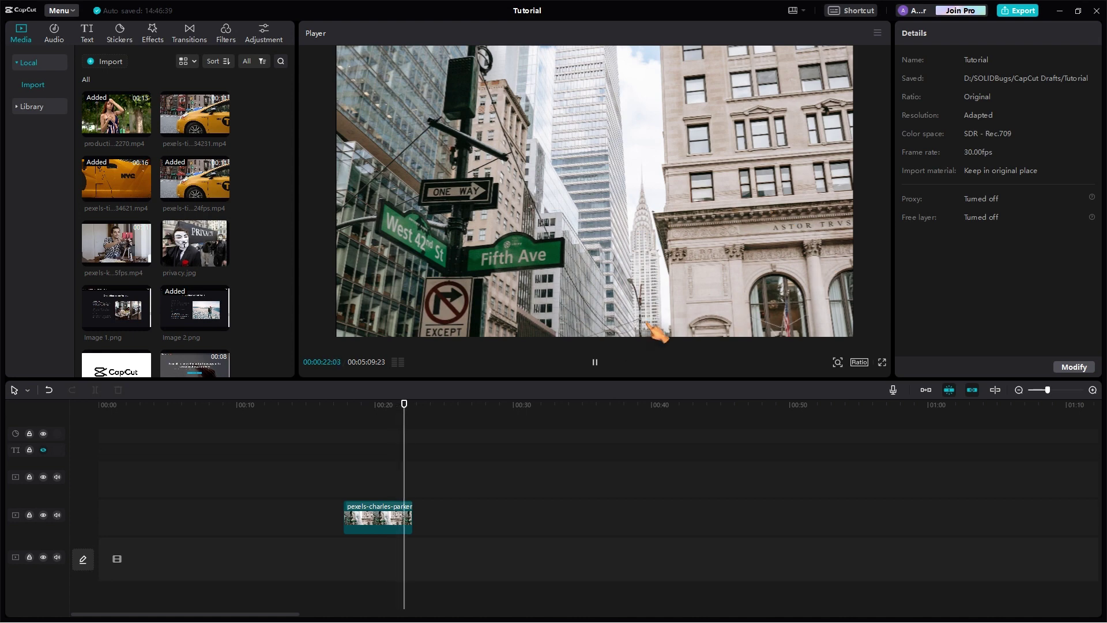
Pause playback and copy the street-sign clip onto the empty track above, aligned with the original
click(595, 361)
key(ctrl+z)
click(403, 519)
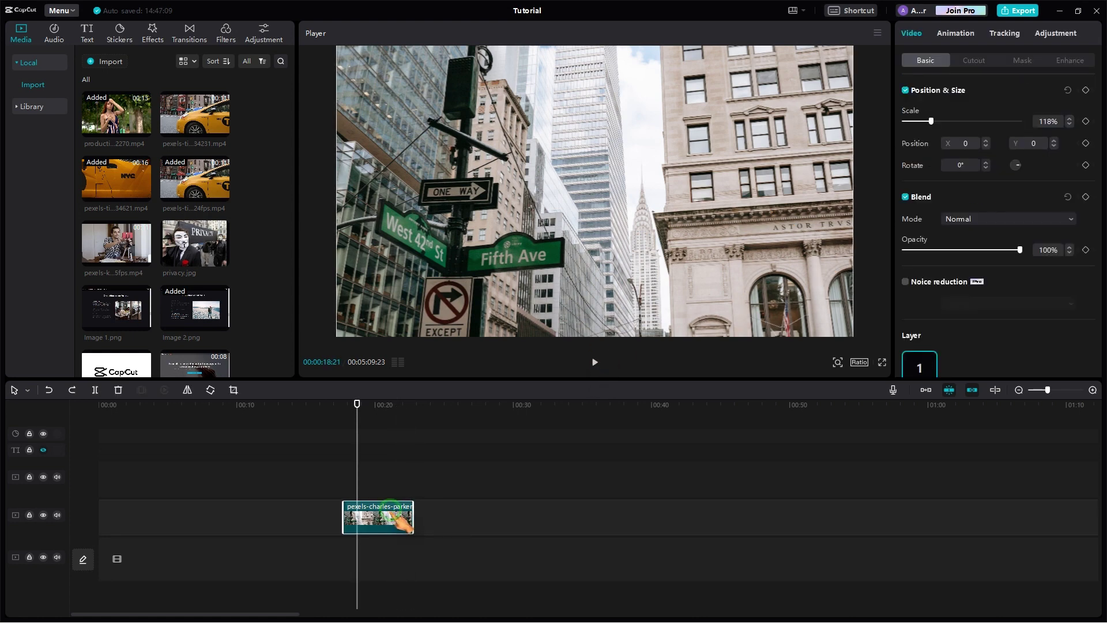
right_click(391, 516)
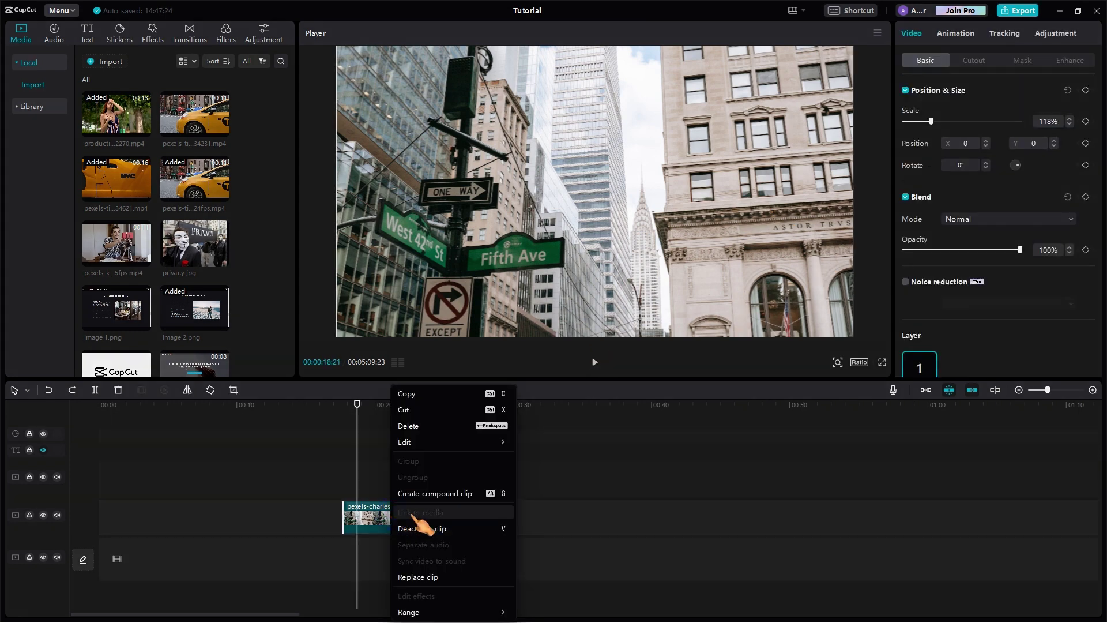
click(428, 396)
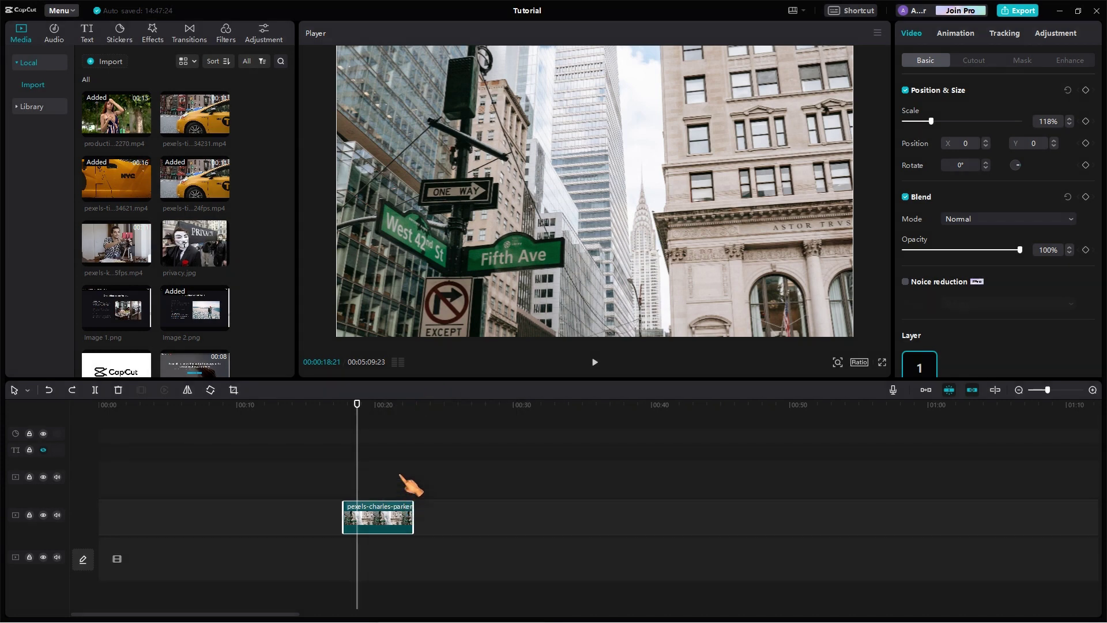
right_click(404, 479)
click(420, 487)
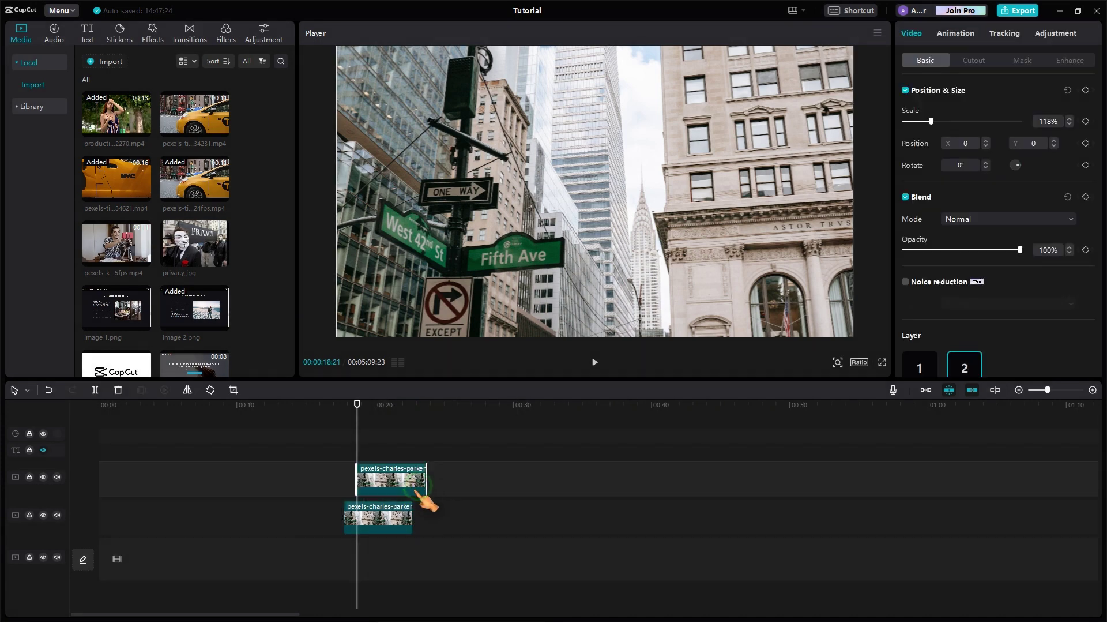
drag(425, 499, 407, 491)
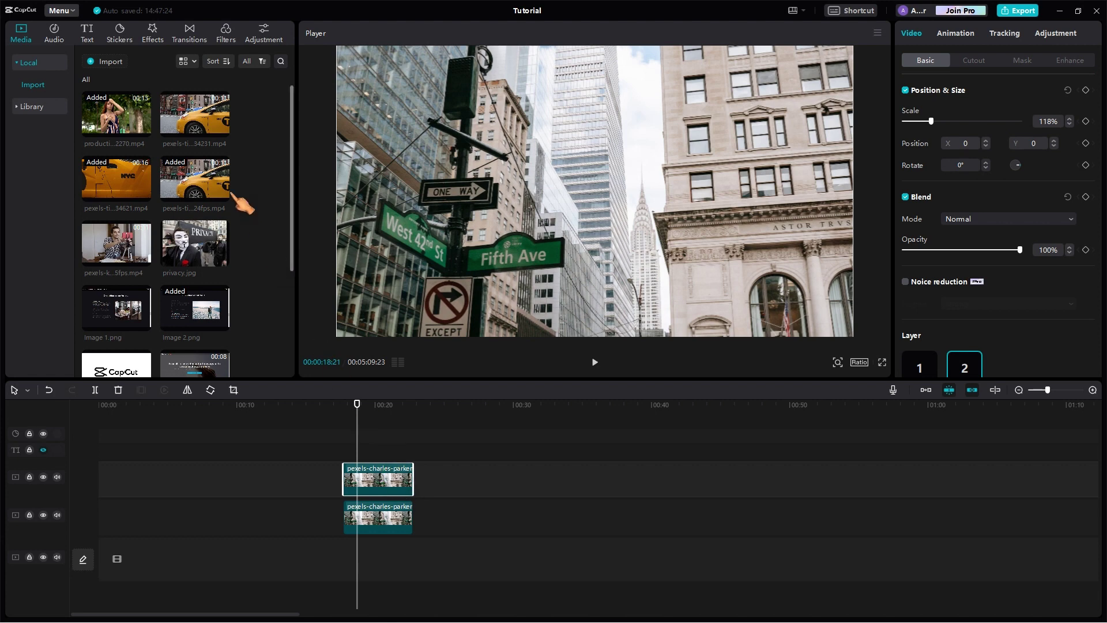
Drag the Blur effect onto the upper duplicate clip and lower its strength from 50 to 23
click(153, 32)
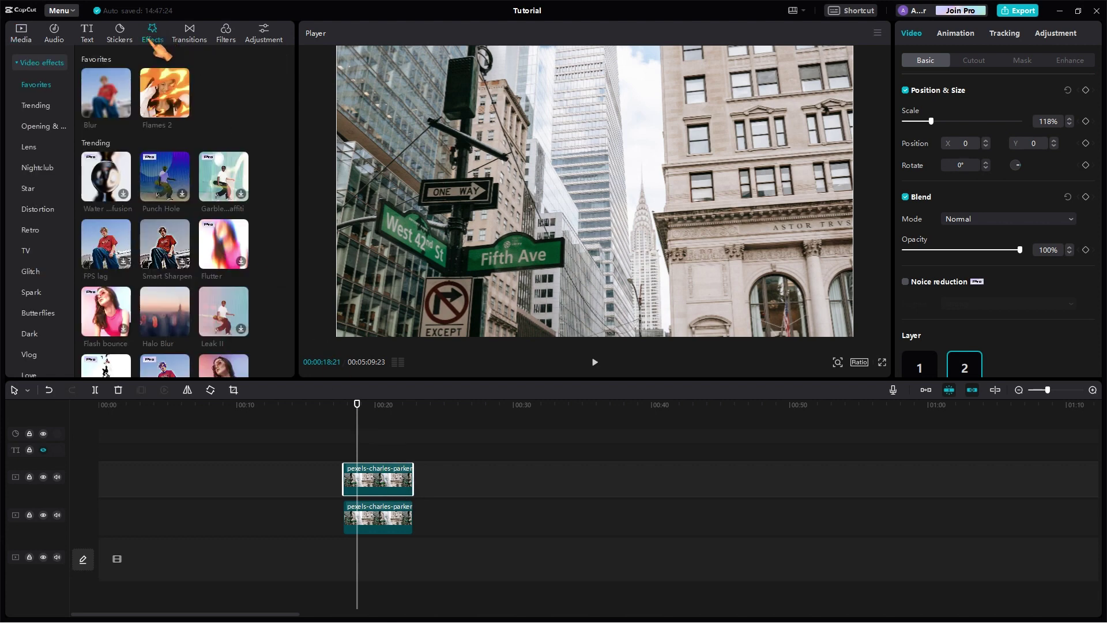
scroll(237, 179, down, 5)
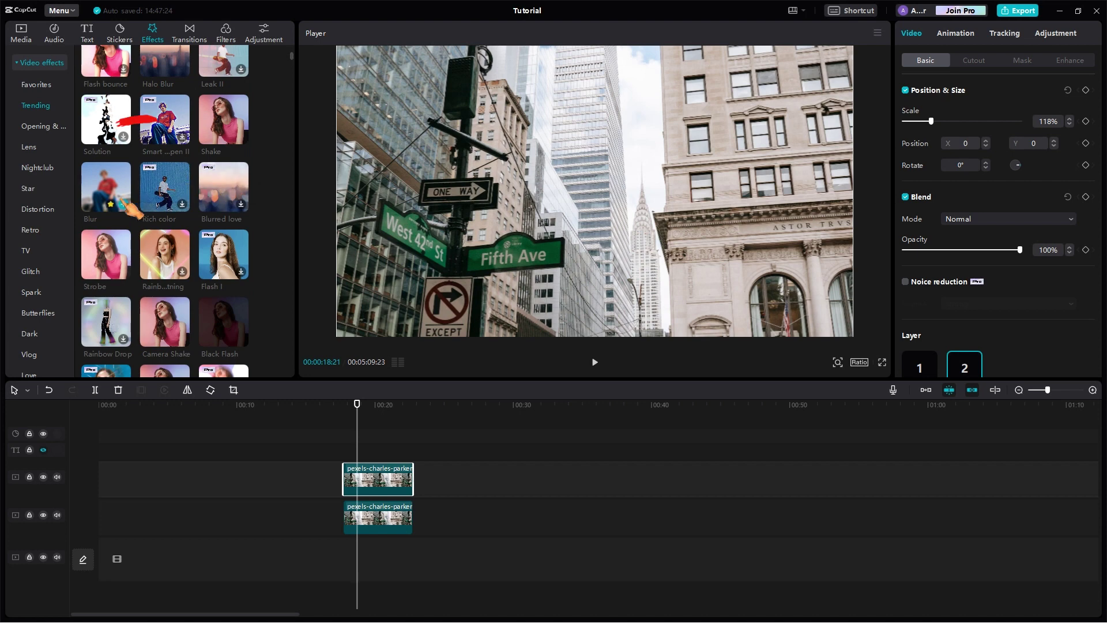
mouse_move(128, 206)
mouse_down()
mouse_move(323, 413)
mouse_move(367, 484)
mouse_up()
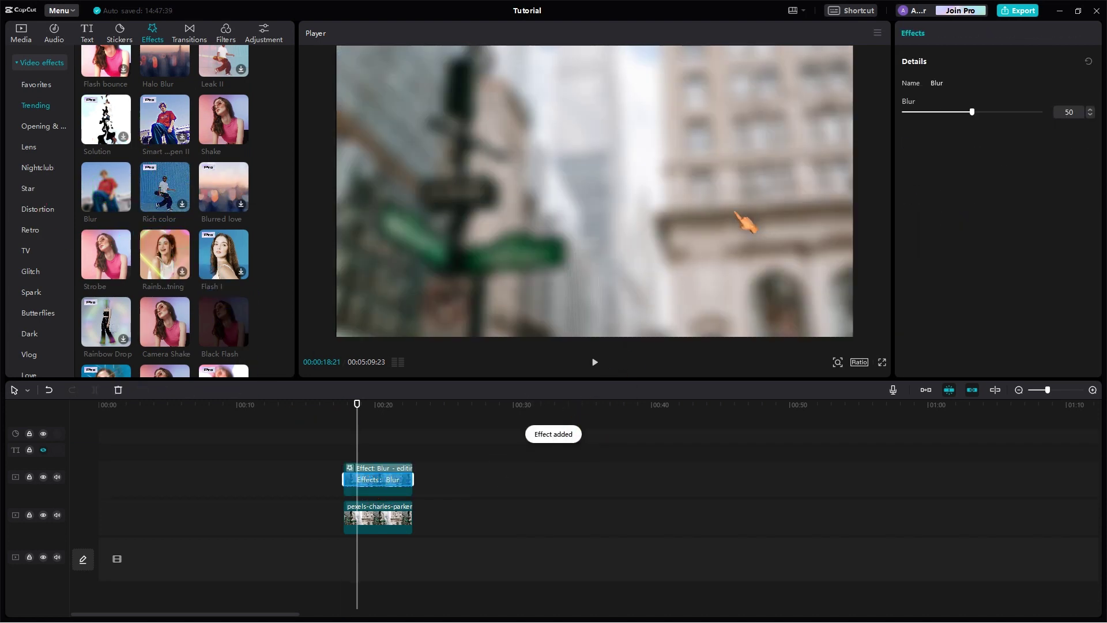
drag(972, 112, 938, 114)
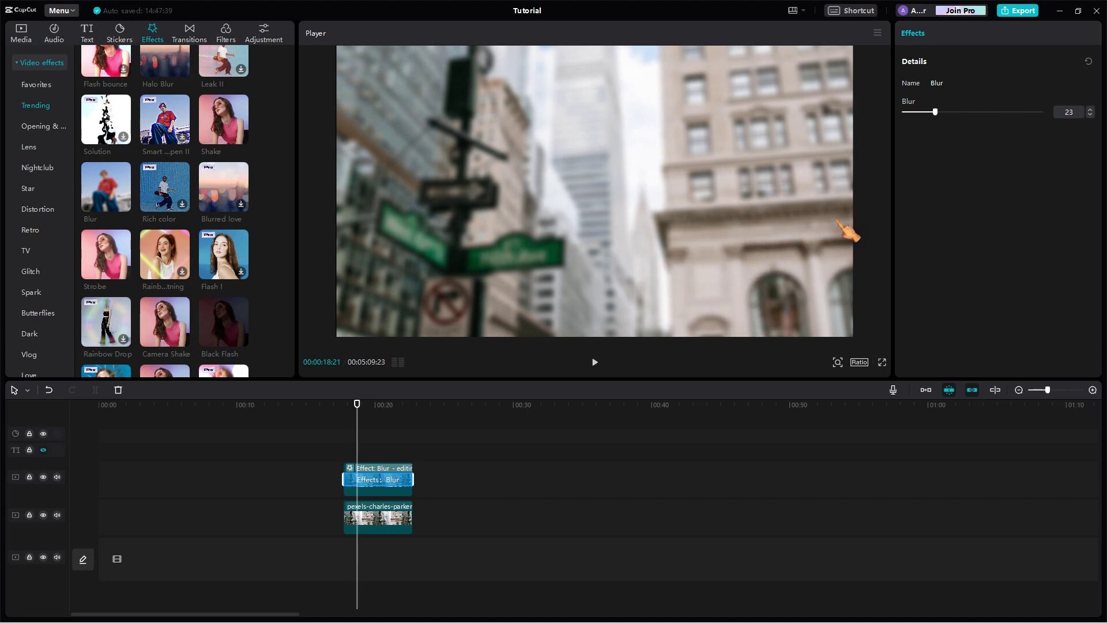
Add a Rectangle mask to the blurred upper clip, move it and flatten it into a thin strip
click(407, 494)
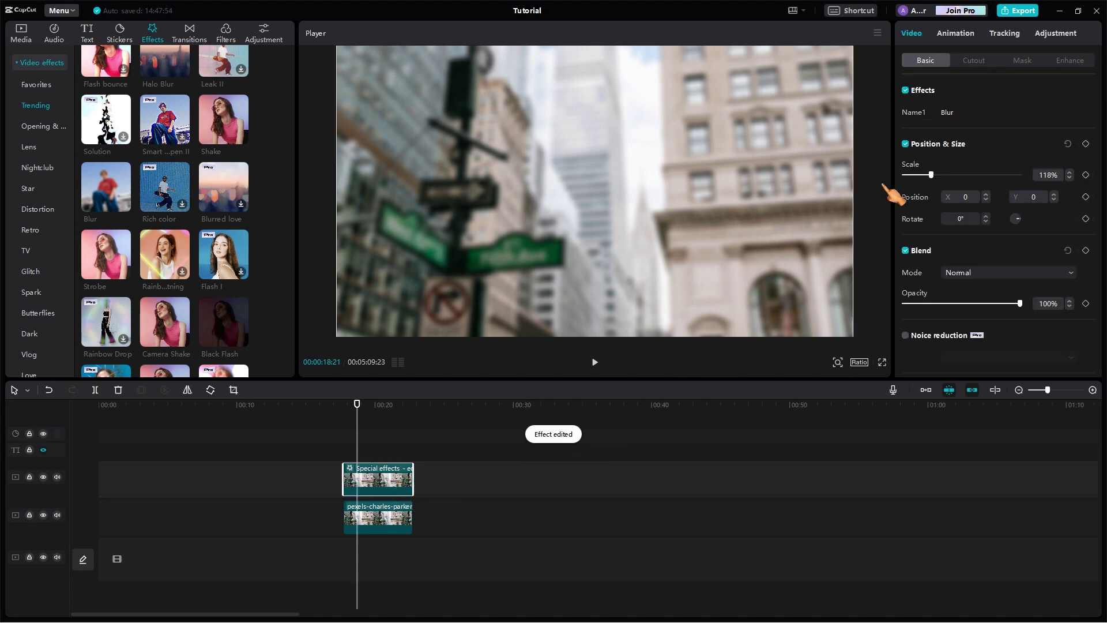
click(1023, 60)
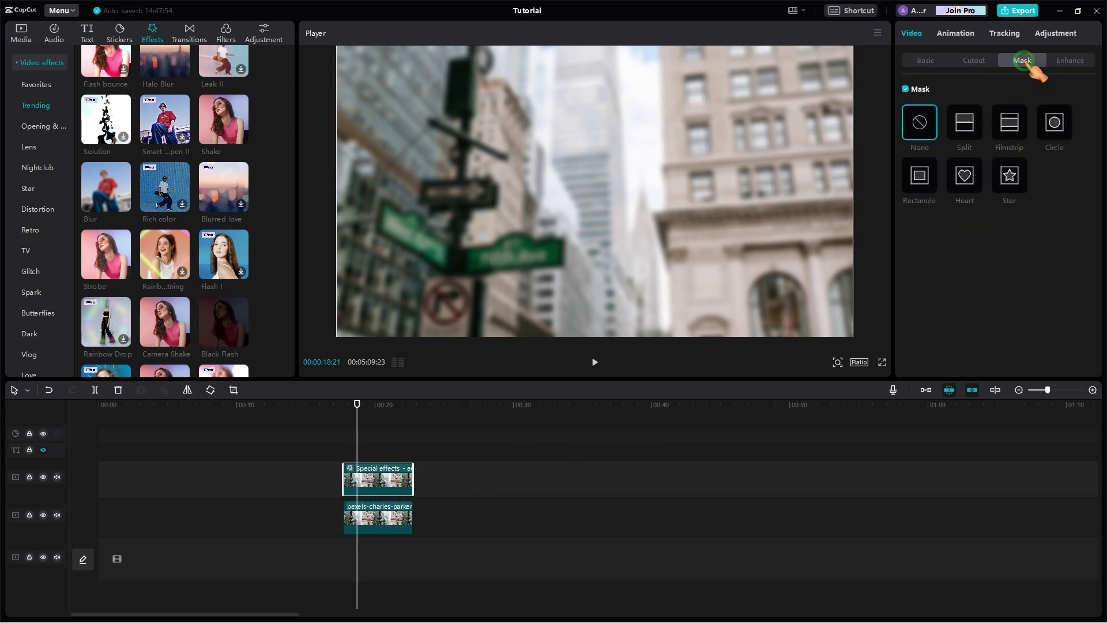
click(920, 176)
drag(682, 249, 750, 283)
drag(668, 316, 765, 232)
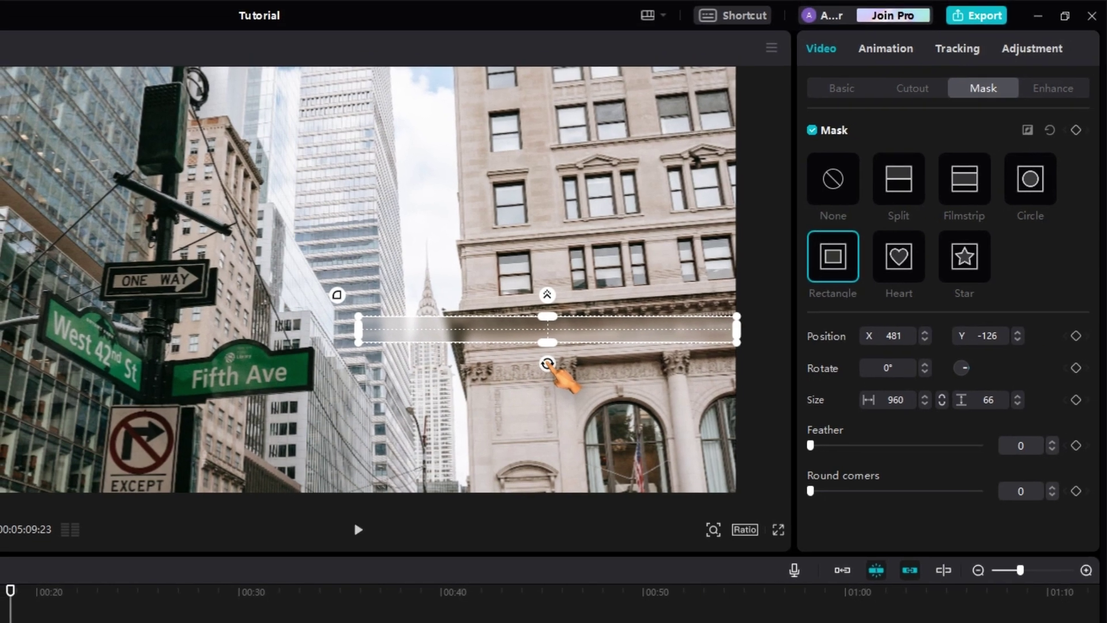
Tilt the mask to -3° and narrow it to 350 by 46 over the carved lettering
drag(547, 363, 551, 362)
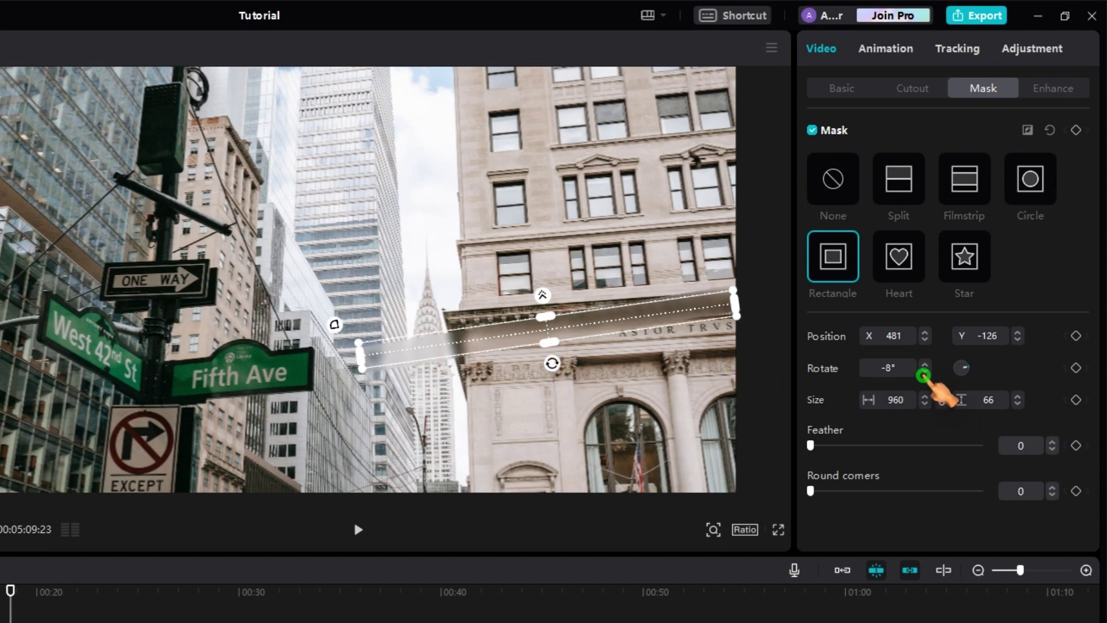
click(925, 373)
click(925, 372)
click(925, 372)
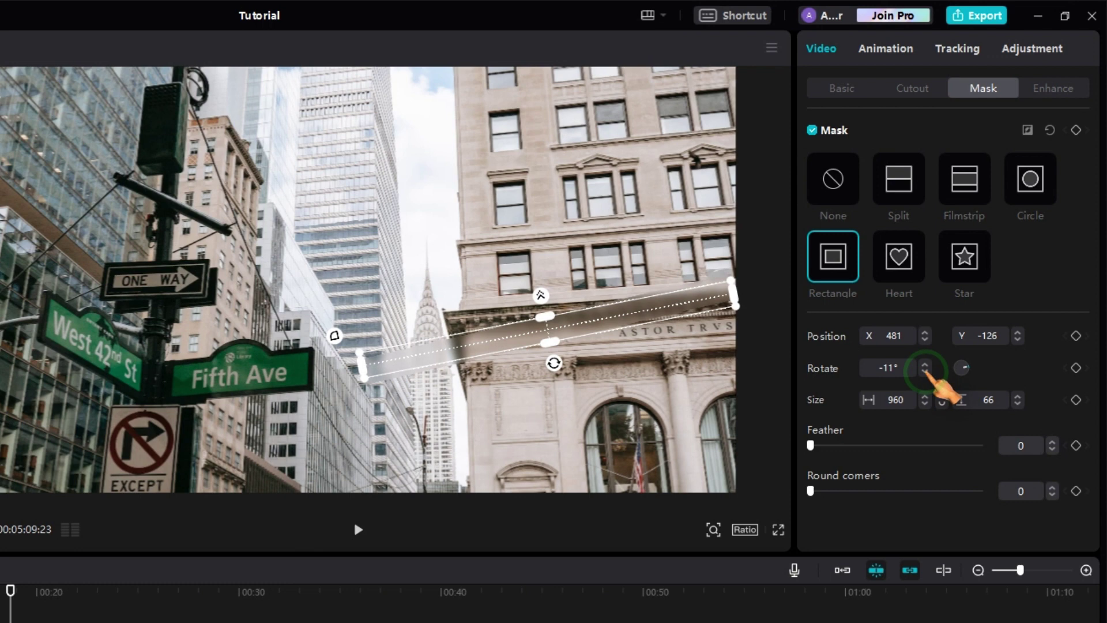
click(925, 364)
click(925, 364)
click(925, 364)
click(925, 365)
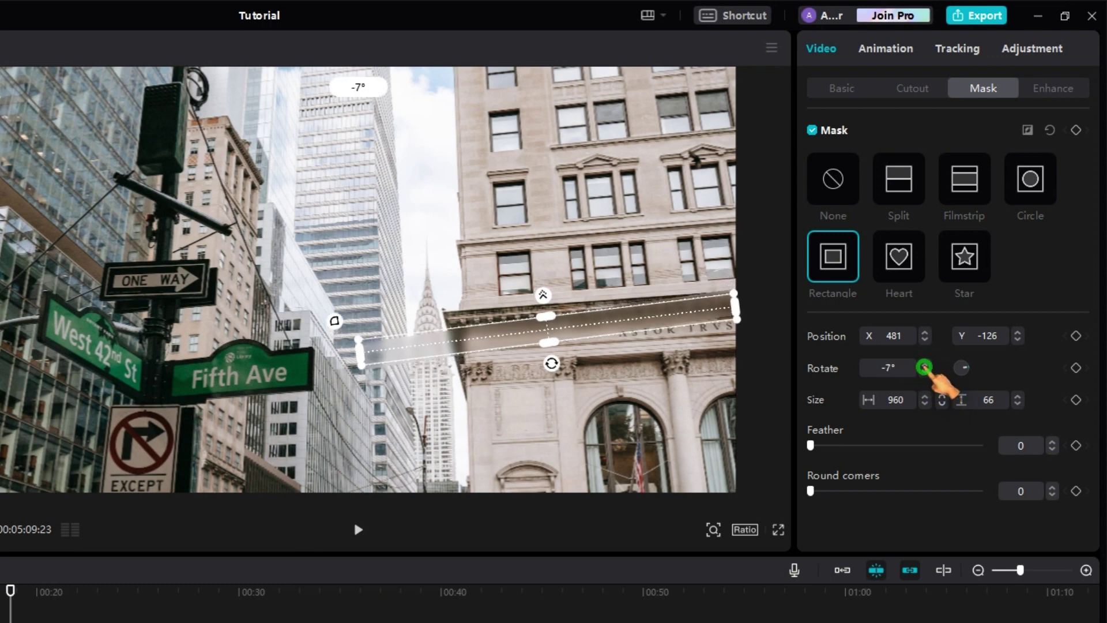
click(925, 365)
click(926, 365)
click(925, 365)
click(925, 365)
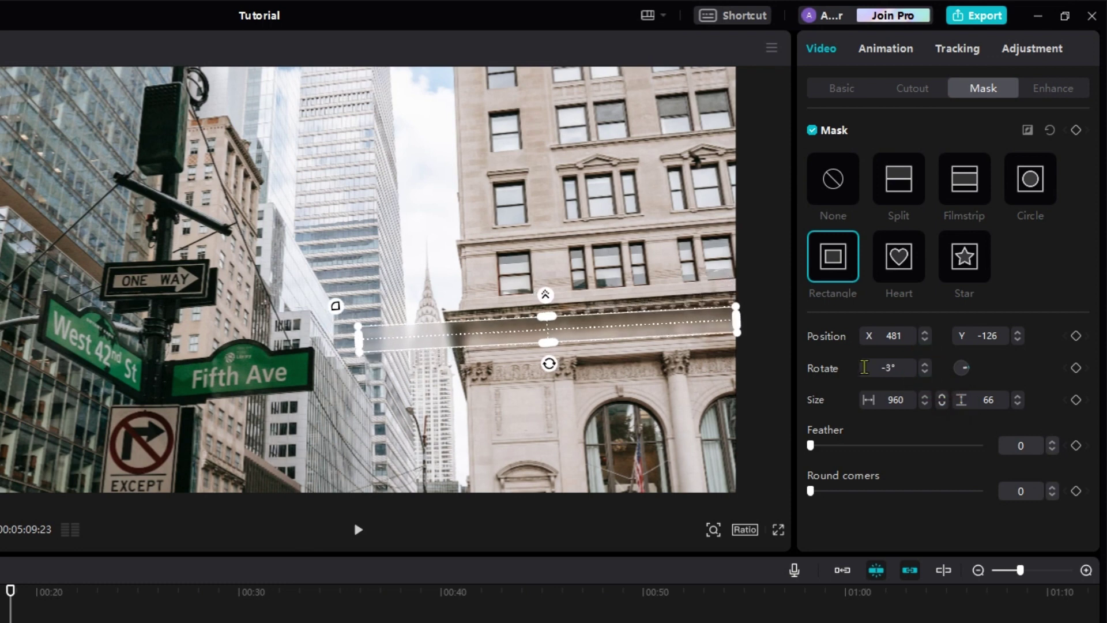
drag(665, 331, 669, 351)
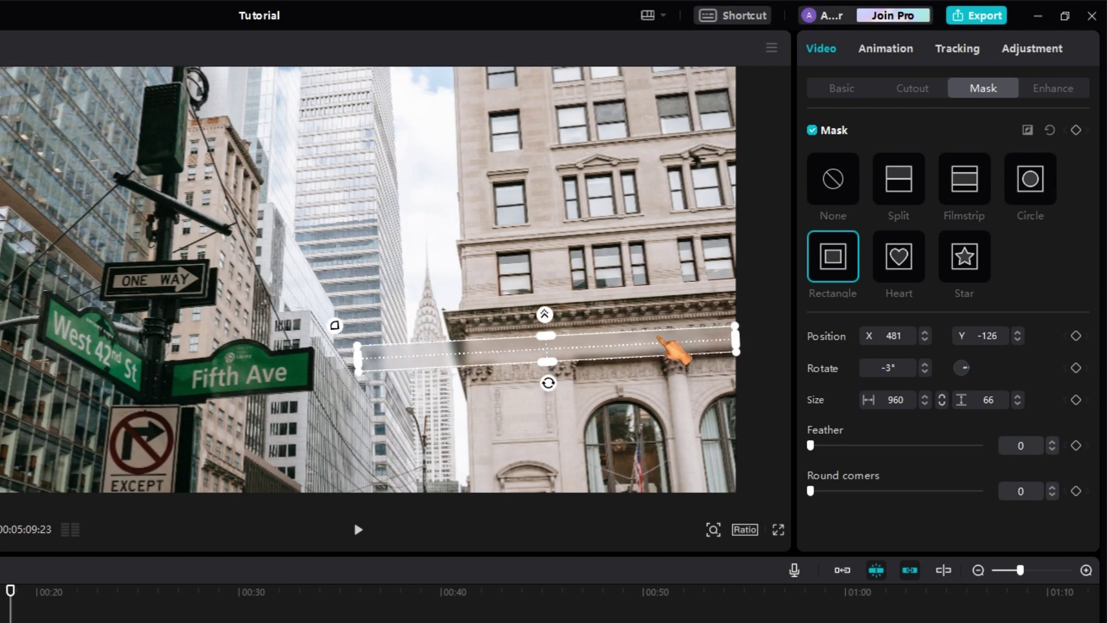
drag(352, 372, 570, 359)
drag(686, 361, 700, 340)
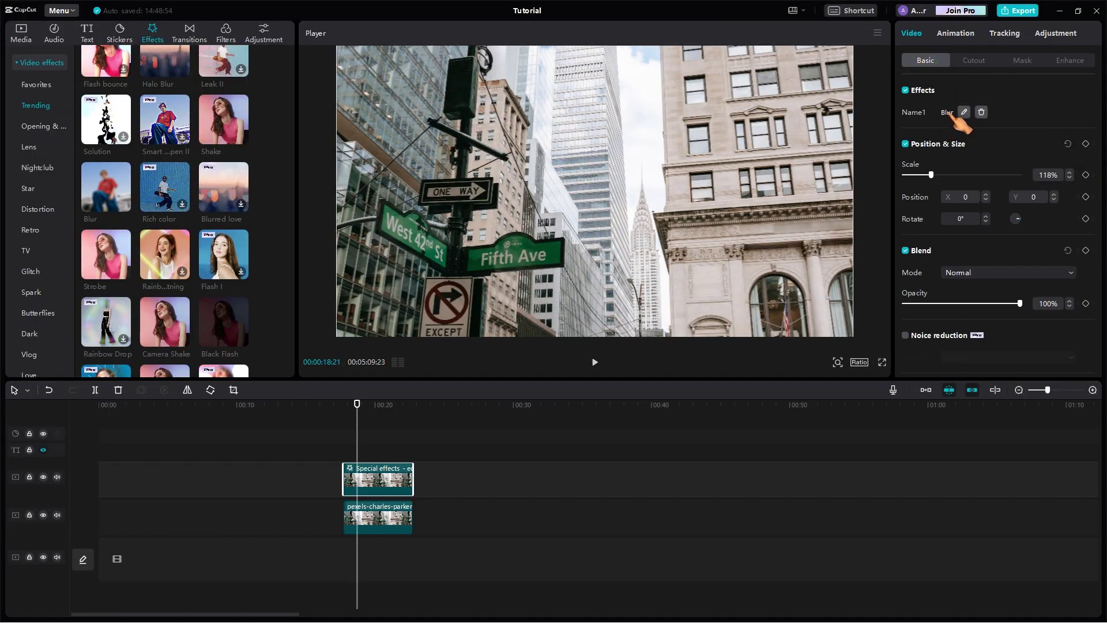
Raise the upper clip's Blur strength, then play the 0.5x yellow taxi clip
click(964, 113)
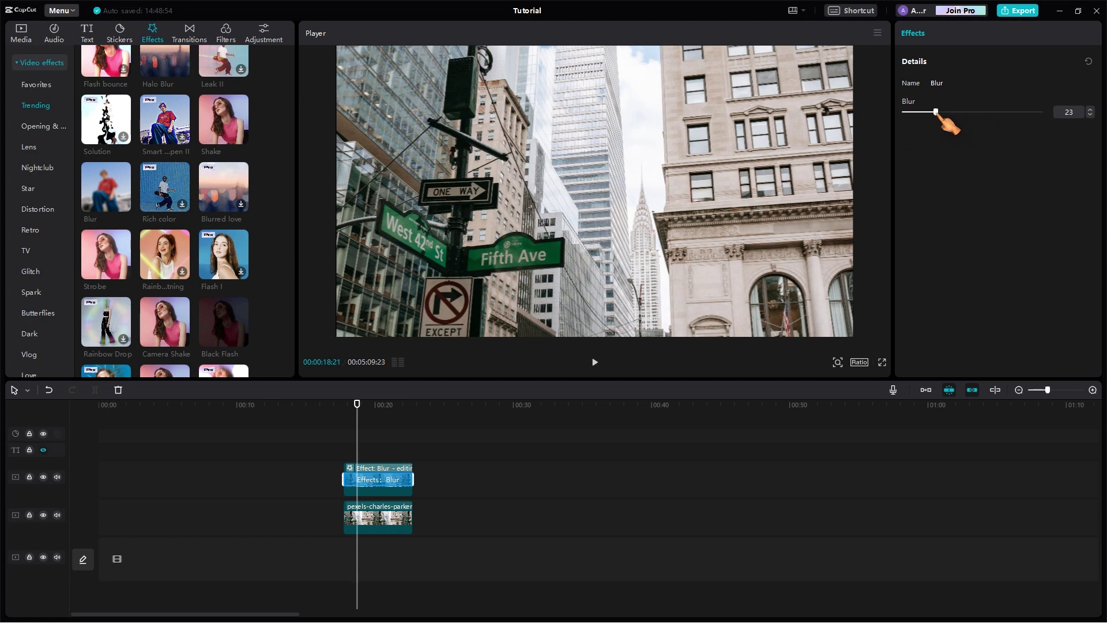
drag(946, 113, 972, 113)
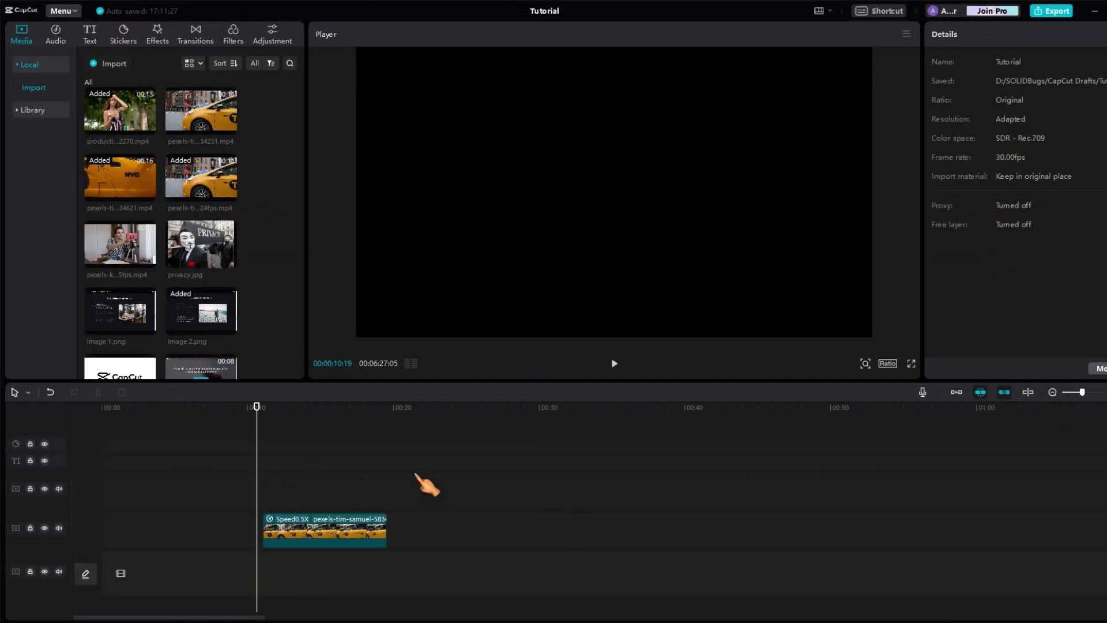
click(614, 364)
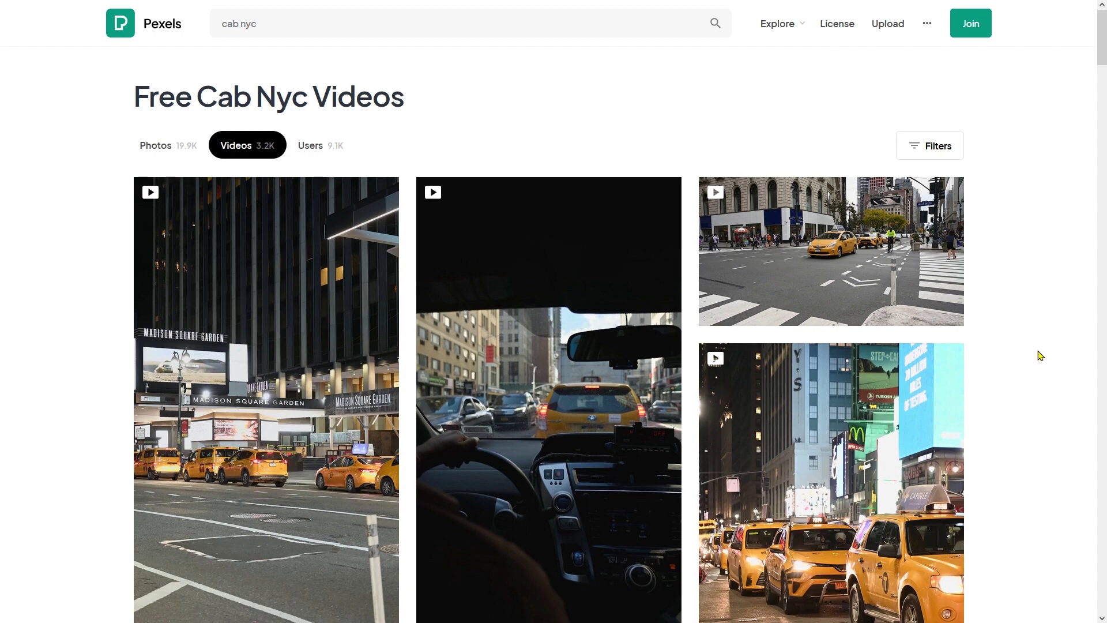
scroll(1041, 356, down, 10)
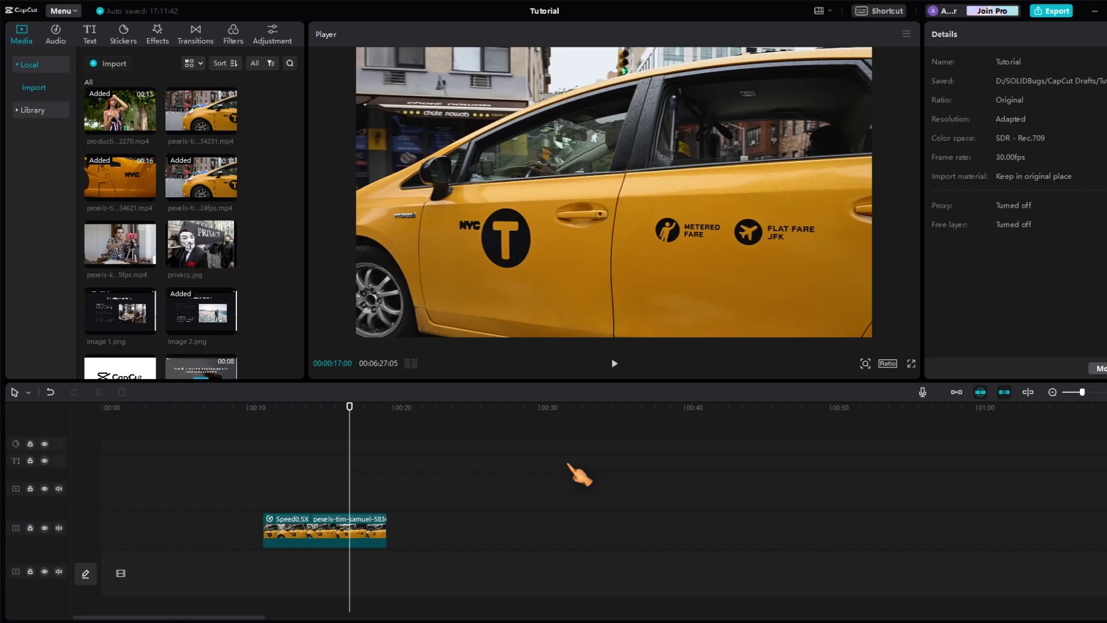
Duplicate the taxi clip onto the track above, aligned with the original, and apply Blur at strength 50
click(376, 540)
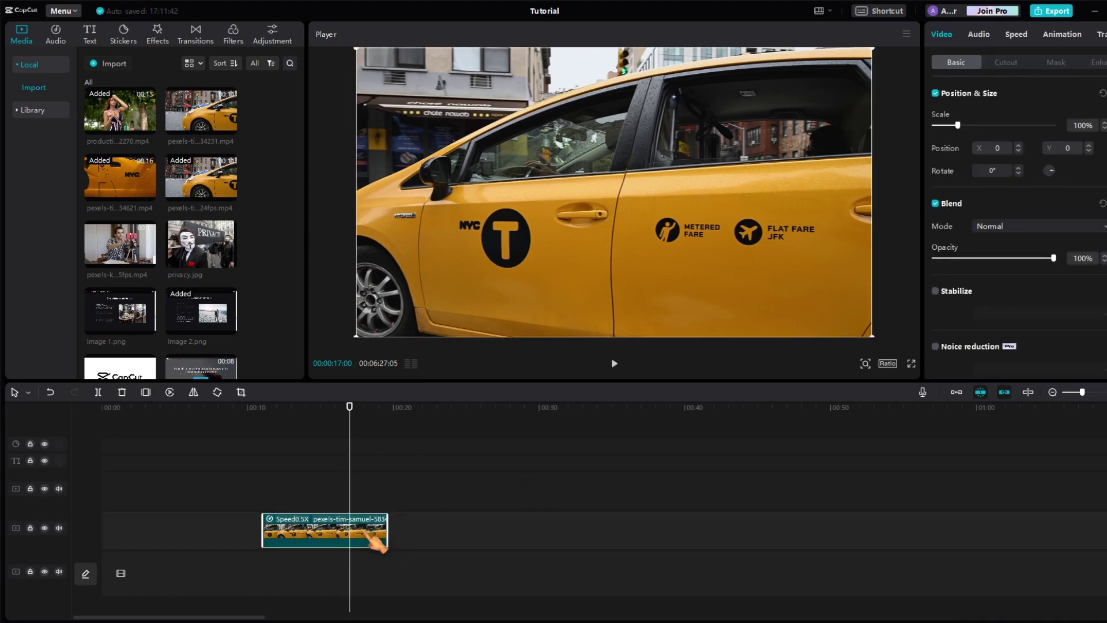
key(ctrl+c)
key(ctrl+v)
drag(388, 492, 333, 501)
key(Up)
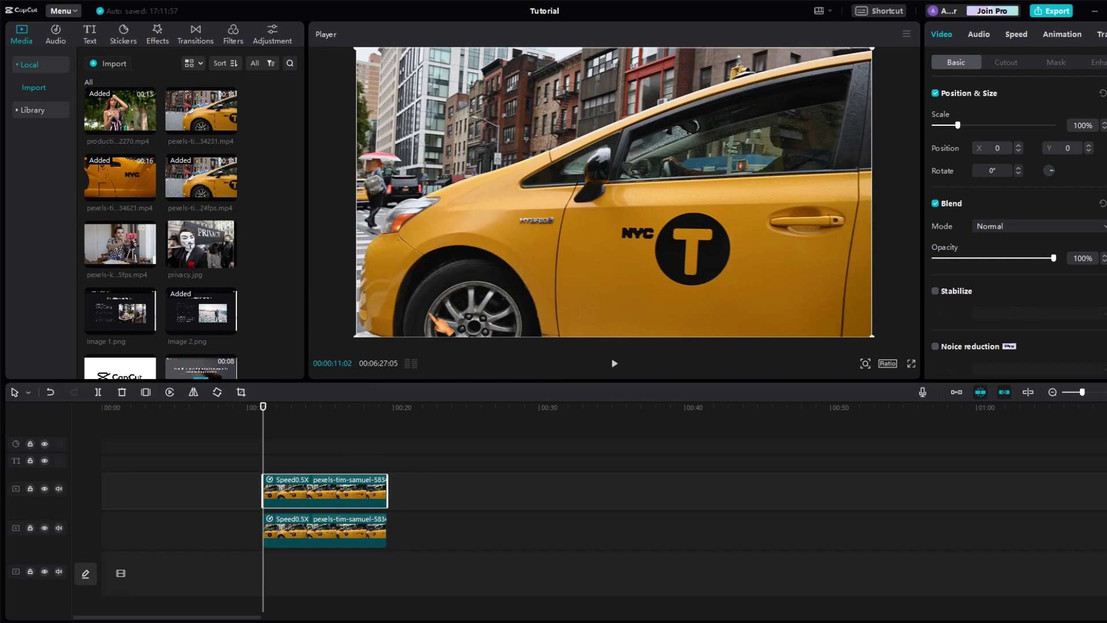
click(158, 36)
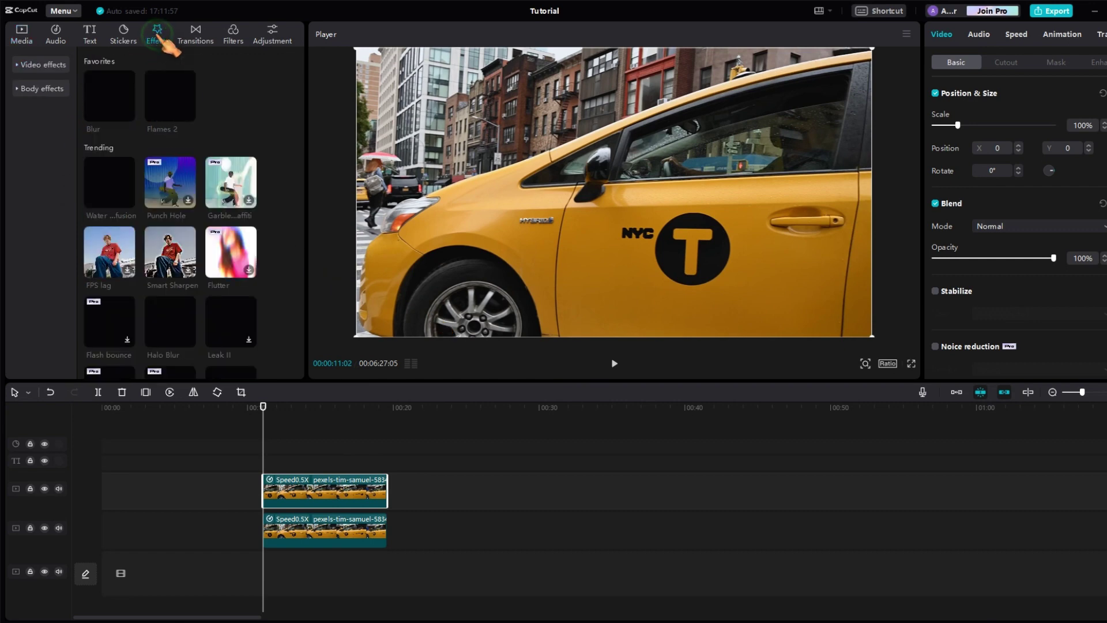
drag(115, 99, 317, 491)
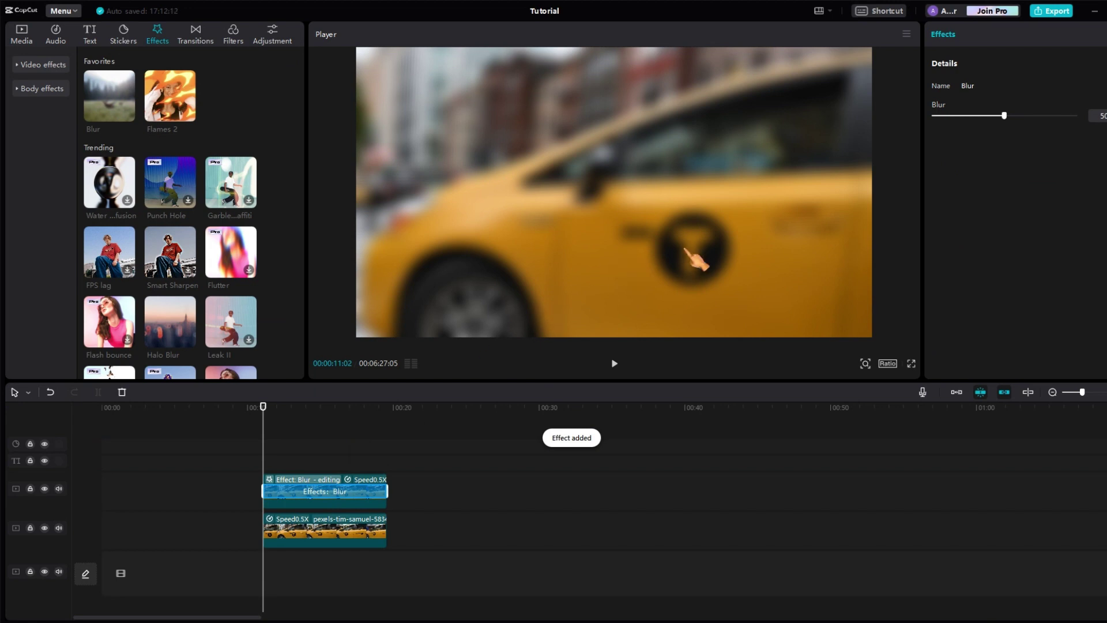
Add a 211 by 118 Rectangle mask to the blurred taxi copy, moved left to -297, -111 over the badge
click(375, 503)
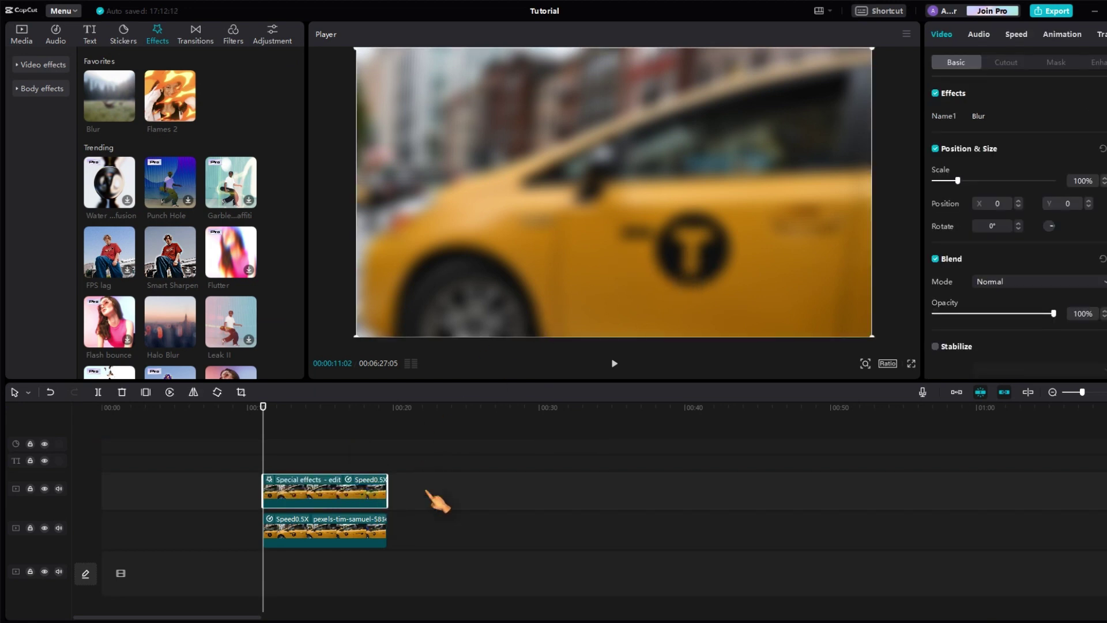
click(1055, 62)
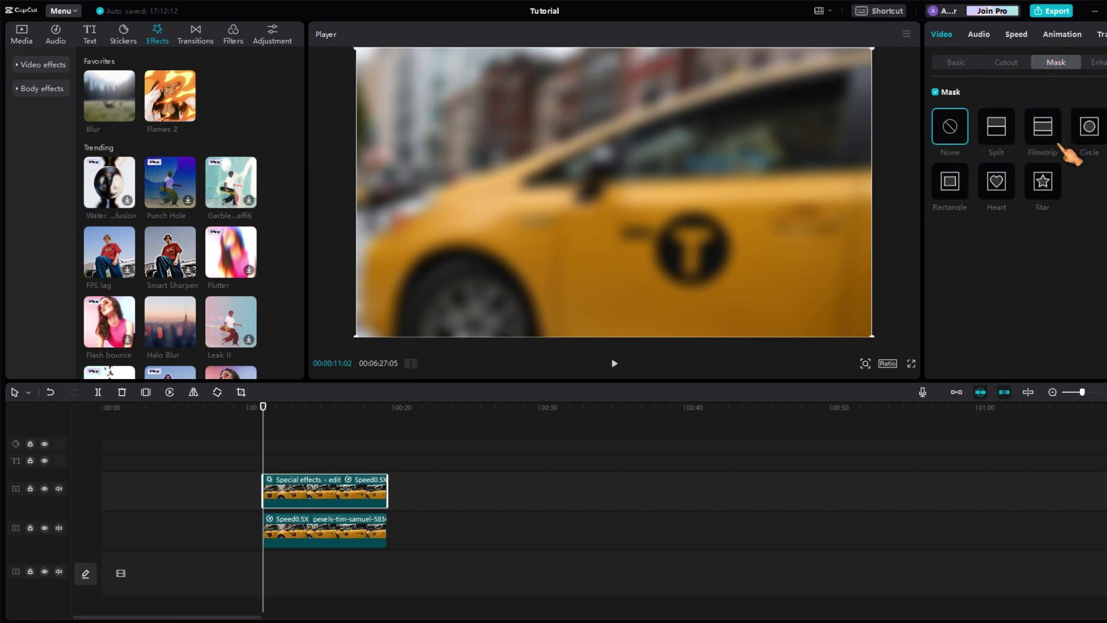
click(954, 196)
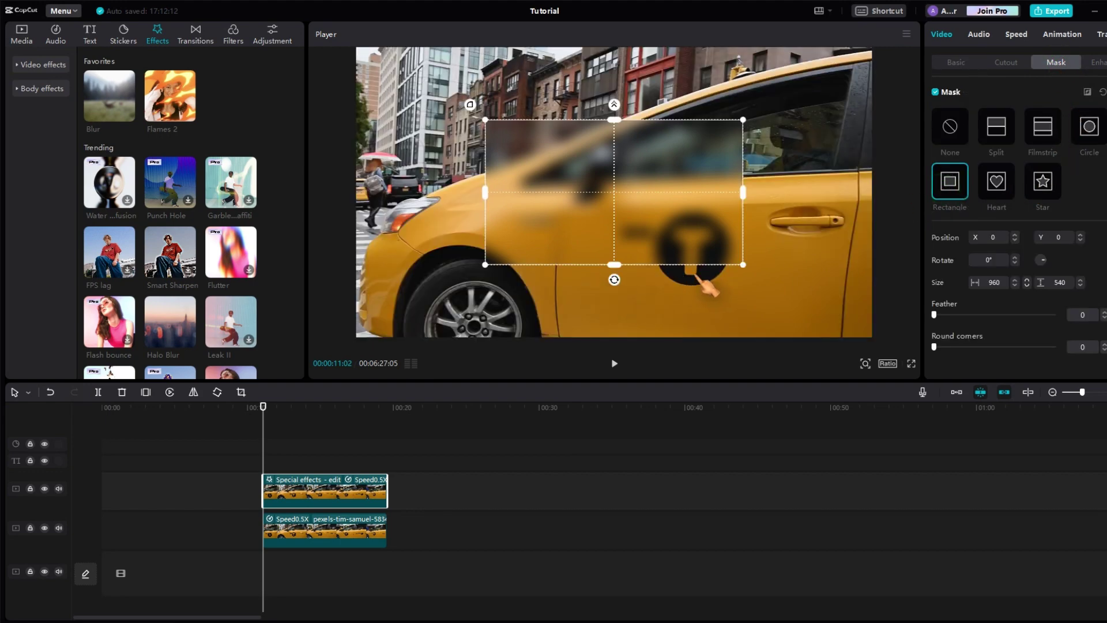
drag(750, 274, 551, 232)
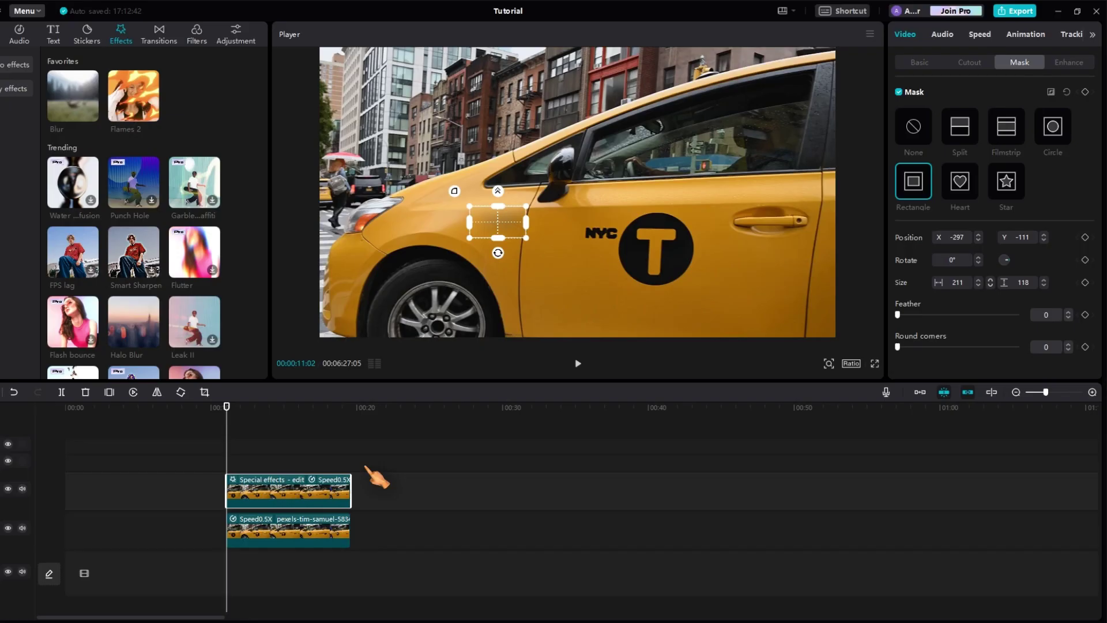
Enable motion tracking and place the tracking box on the round black T logo on the taxi door
click(1064, 34)
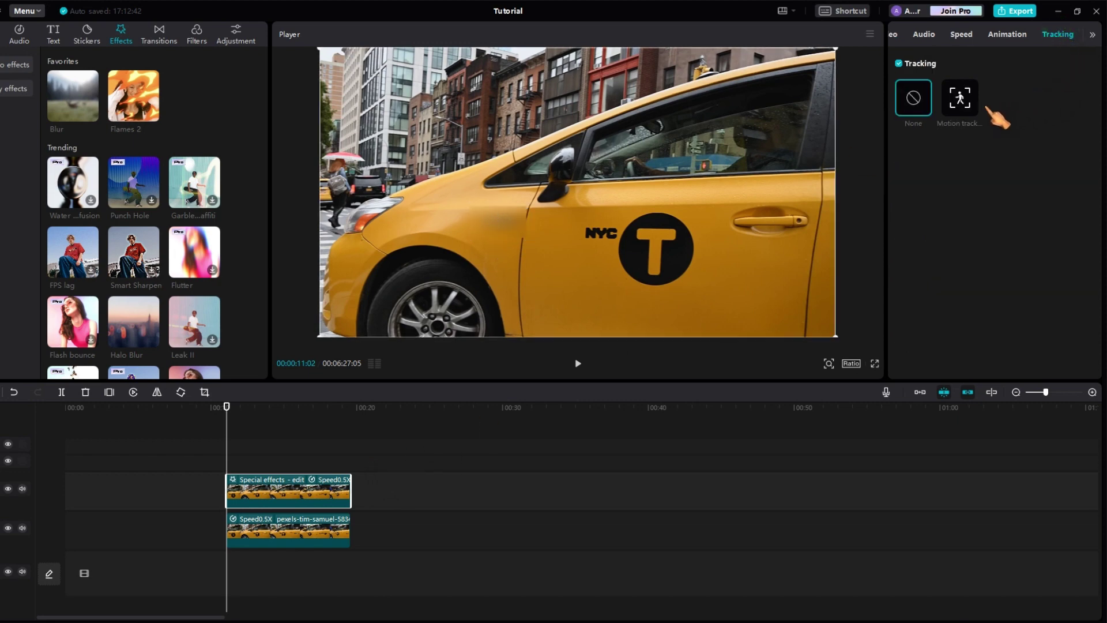
click(963, 103)
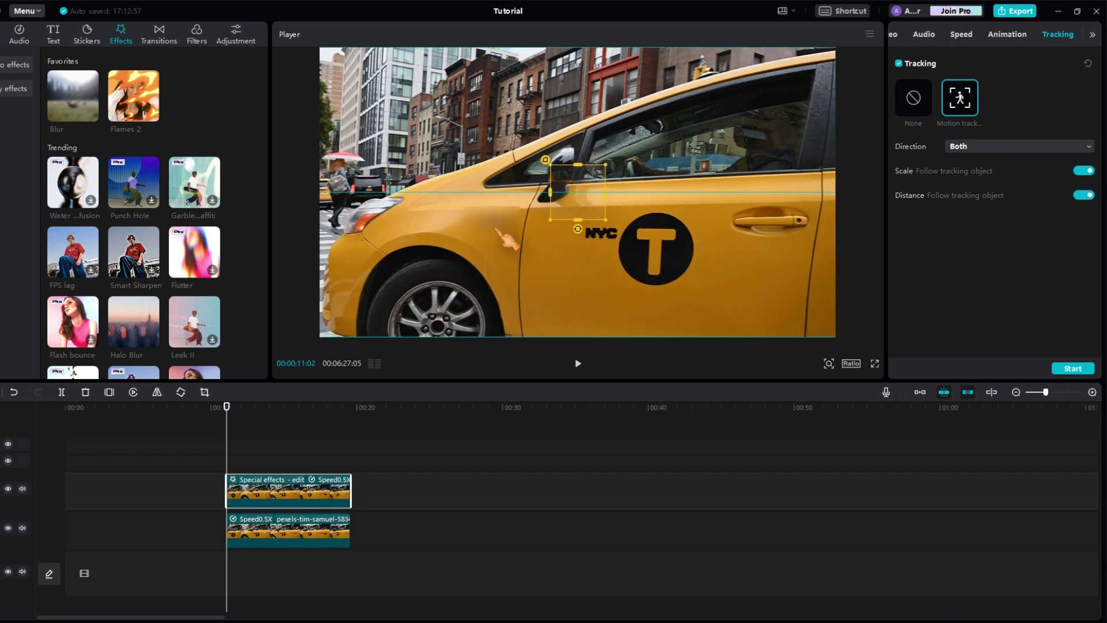
click(581, 192)
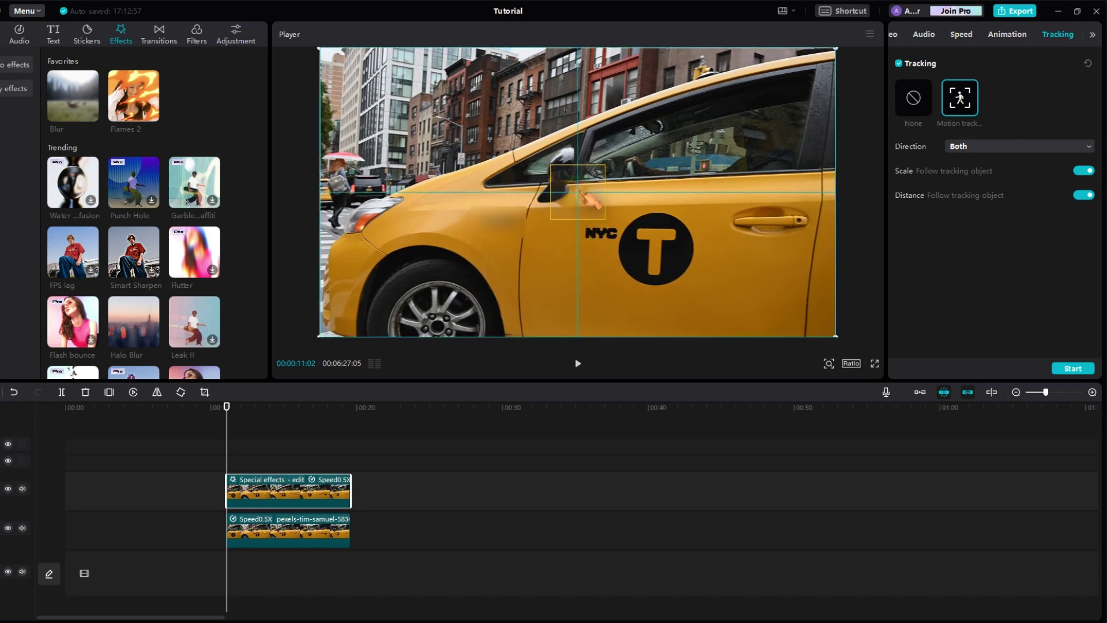
drag(590, 207, 668, 265)
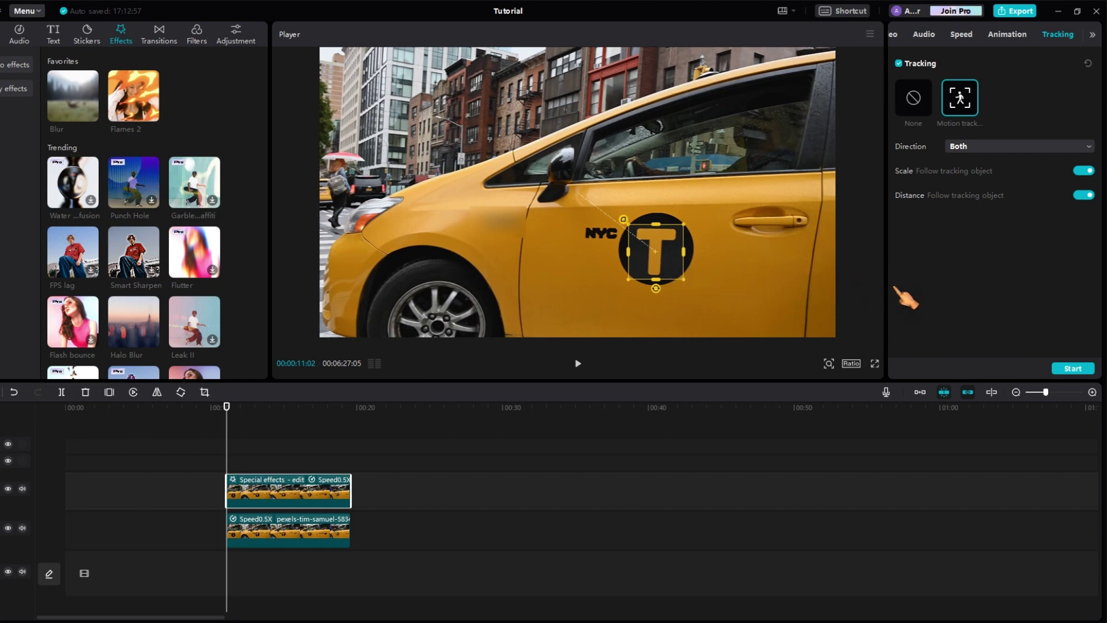
click(1067, 371)
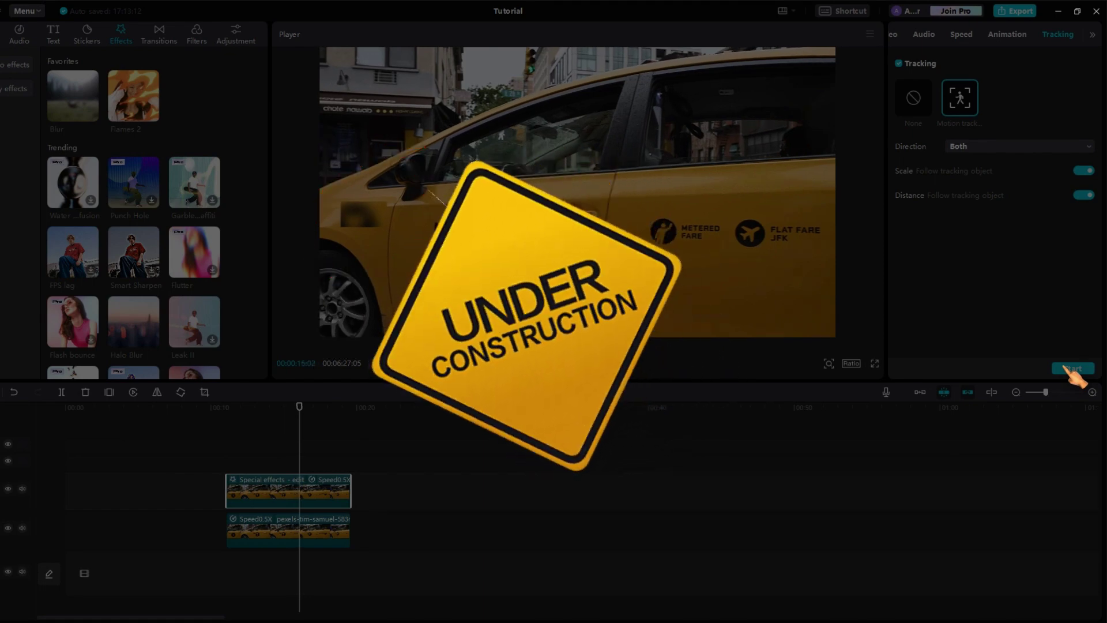
Run tracking on the T logo, then scrub the playhead to confirm the blur follows the badge
click(1071, 368)
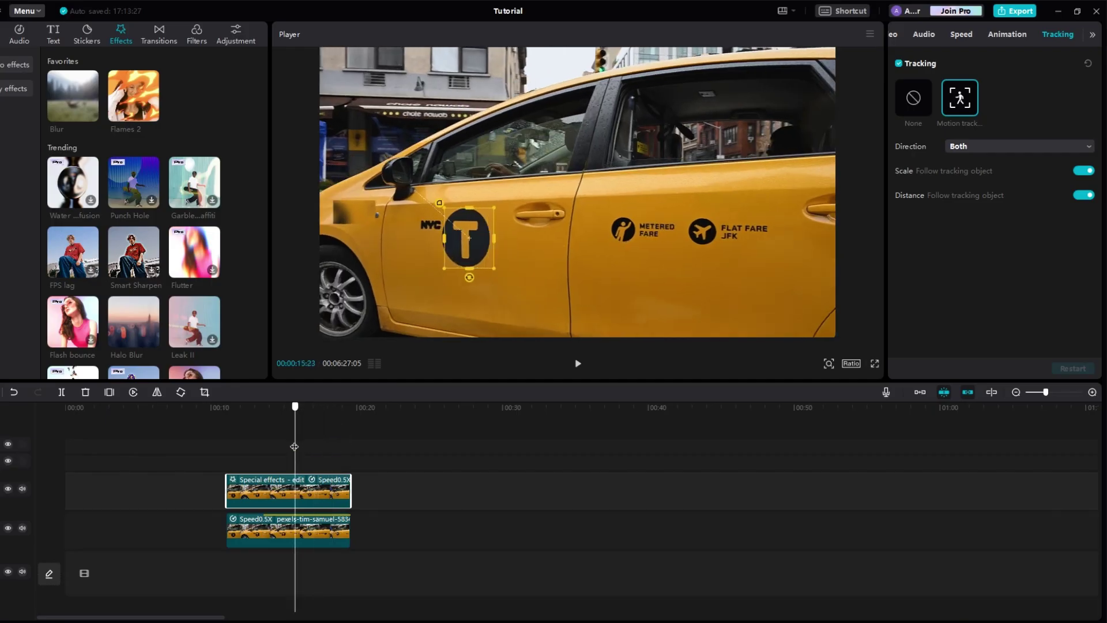
drag(281, 441, 286, 447)
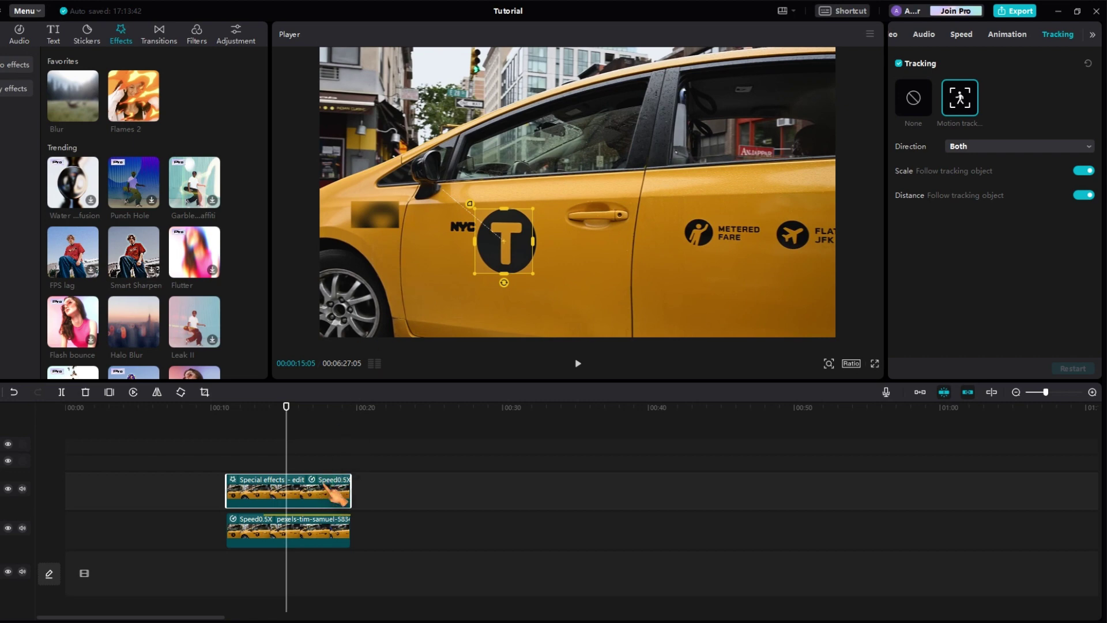
Delete the Special effects clip and add the banana sticker on its own track above the taxi
key(Delete)
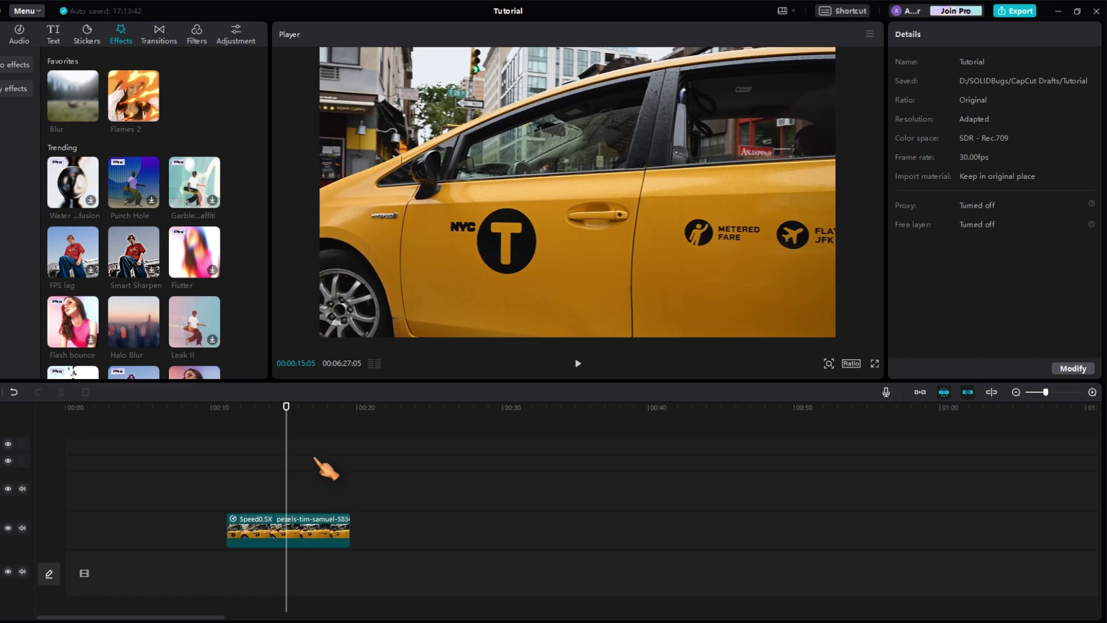
click(87, 34)
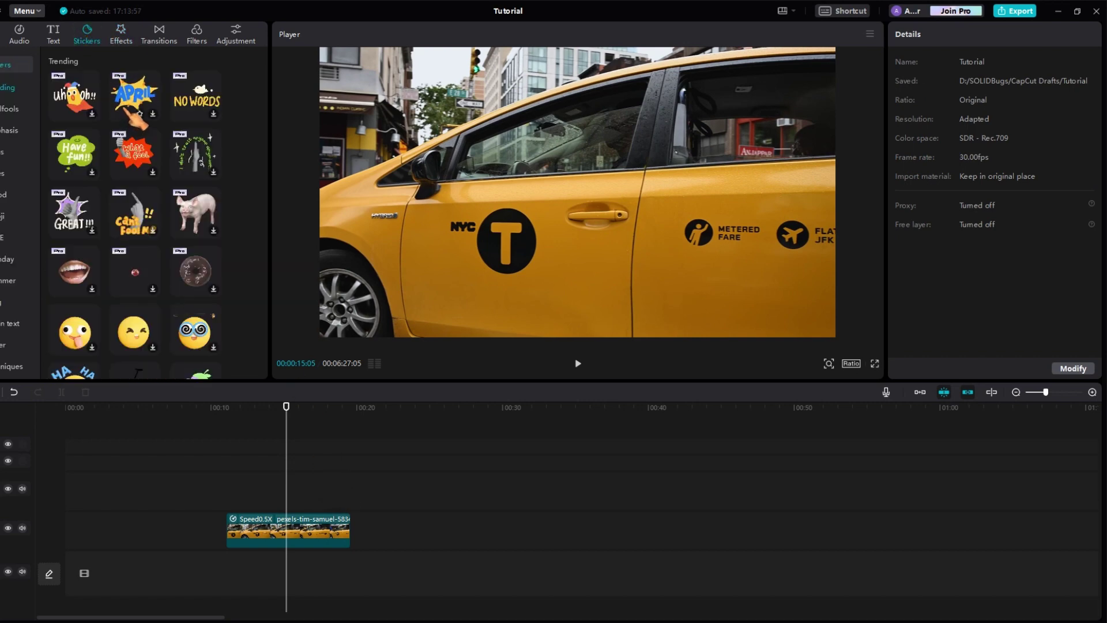
scroll(210, 138, down, 3)
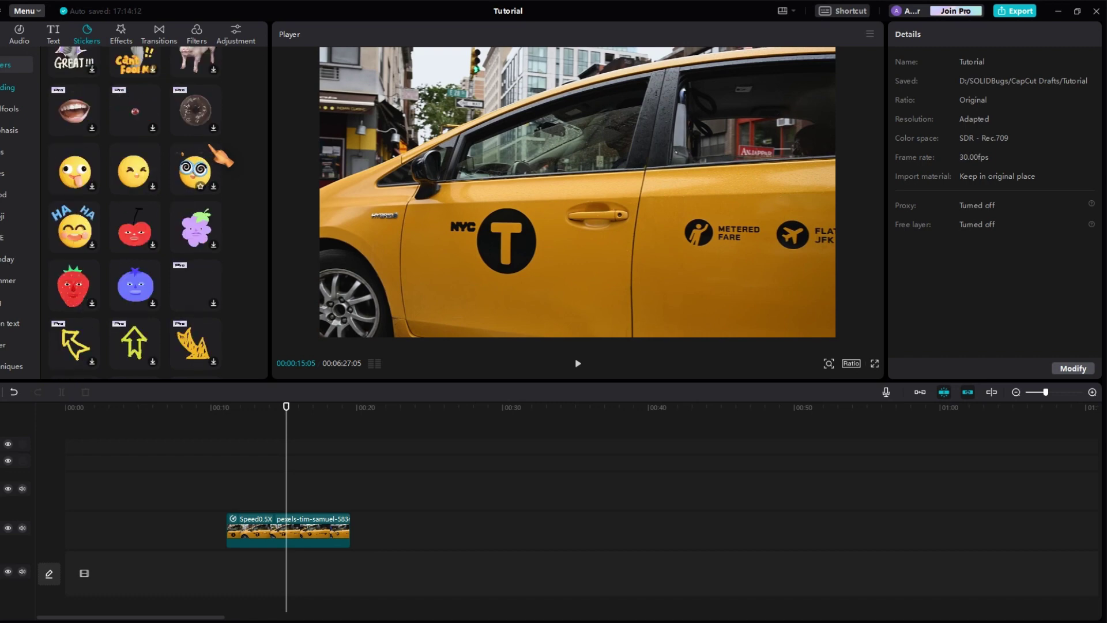
scroll(211, 149, down, 10)
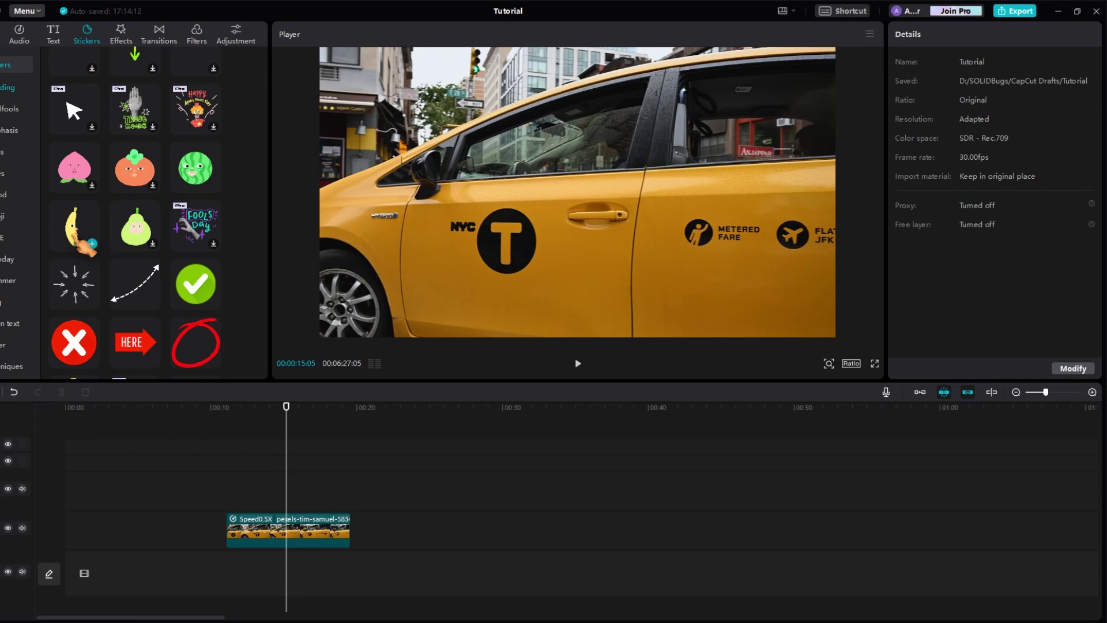
drag(84, 240, 351, 482)
Rotate the banana sticker 86°, scale it to 44% and place it at -922, -220 on the taxi's door
drag(287, 451, 247, 451)
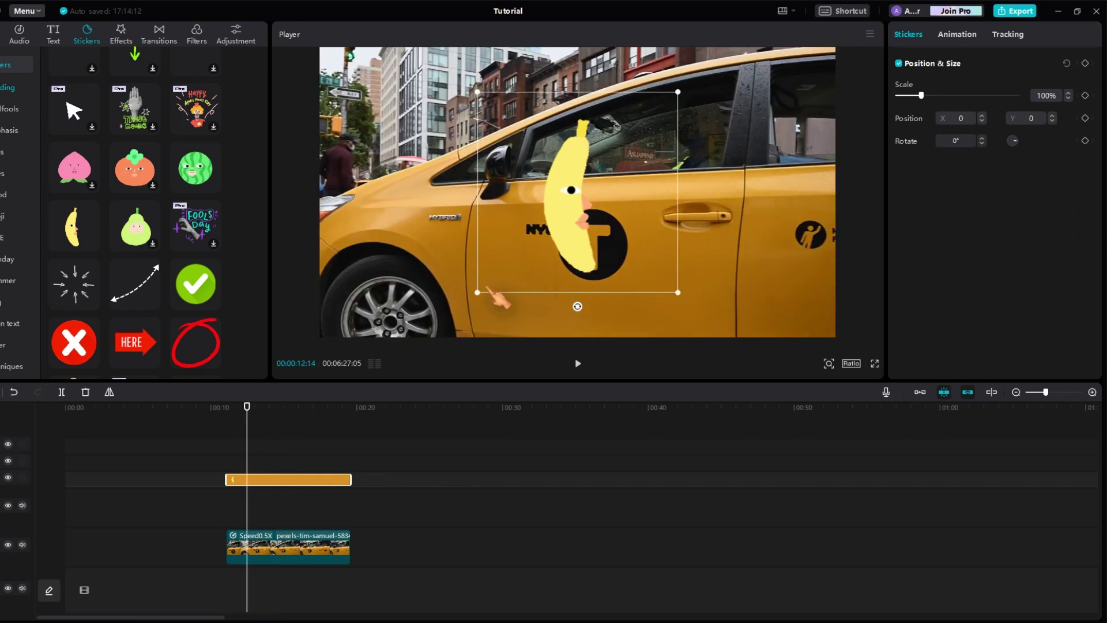
drag(586, 310, 492, 198)
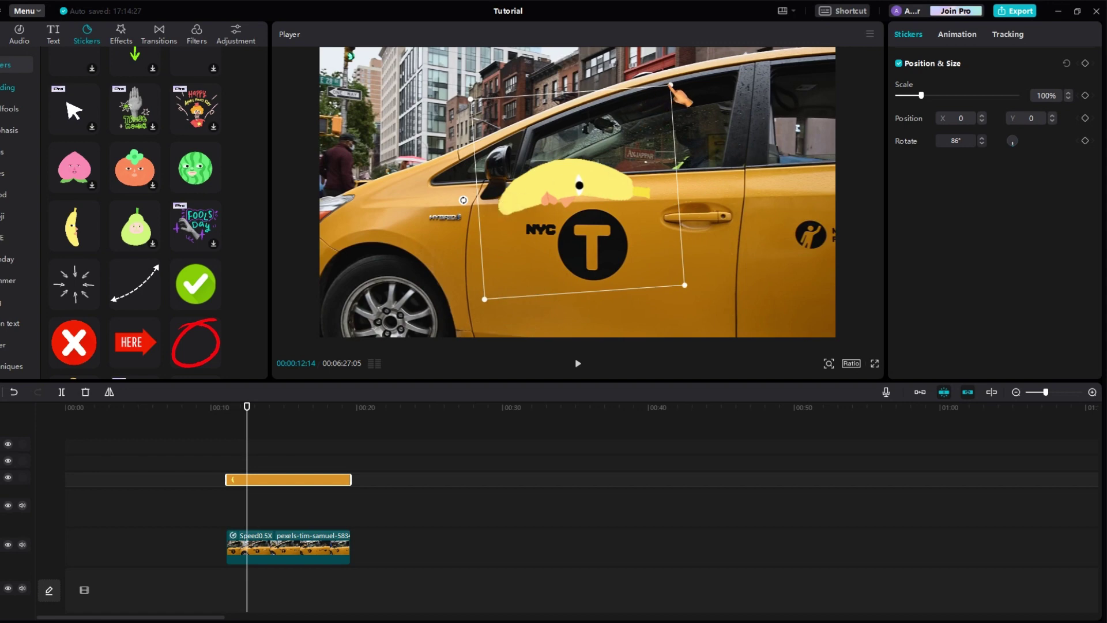
drag(674, 90, 623, 149)
drag(579, 199, 458, 224)
drag(502, 267, 498, 266)
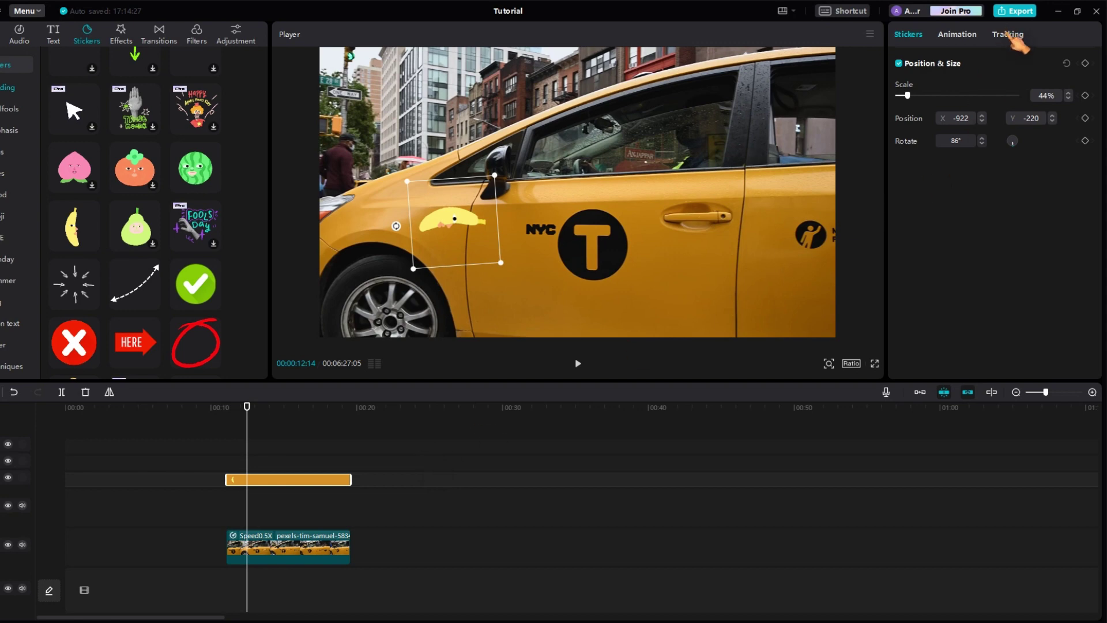
Motion-track the banana sticker by placing the tracking box over the taxi's round T logo
click(1008, 35)
click(962, 99)
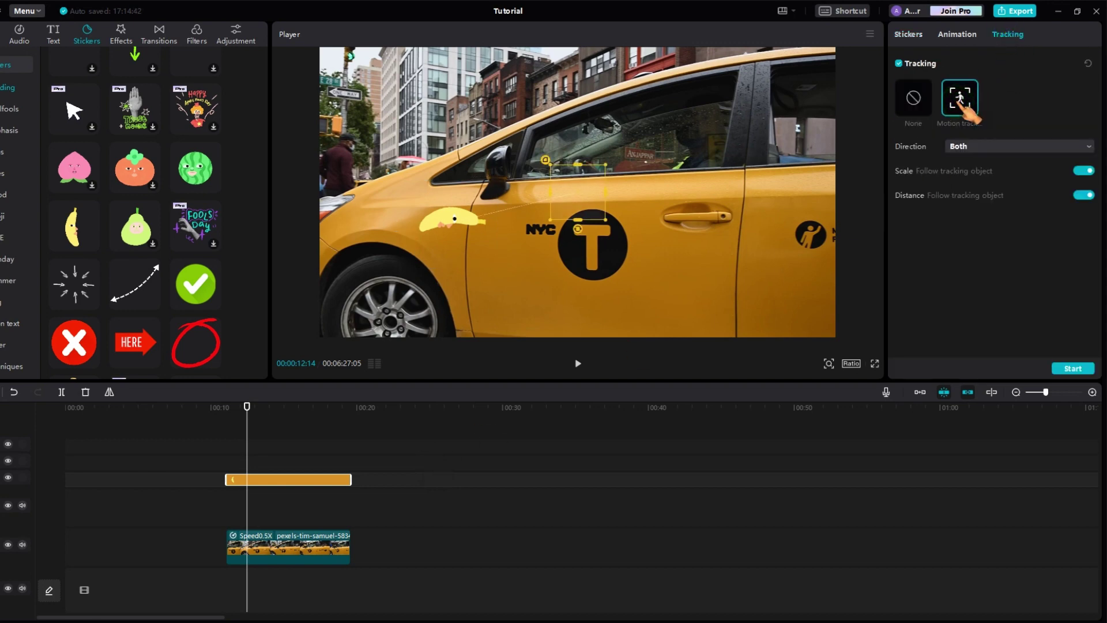
drag(570, 190, 591, 249)
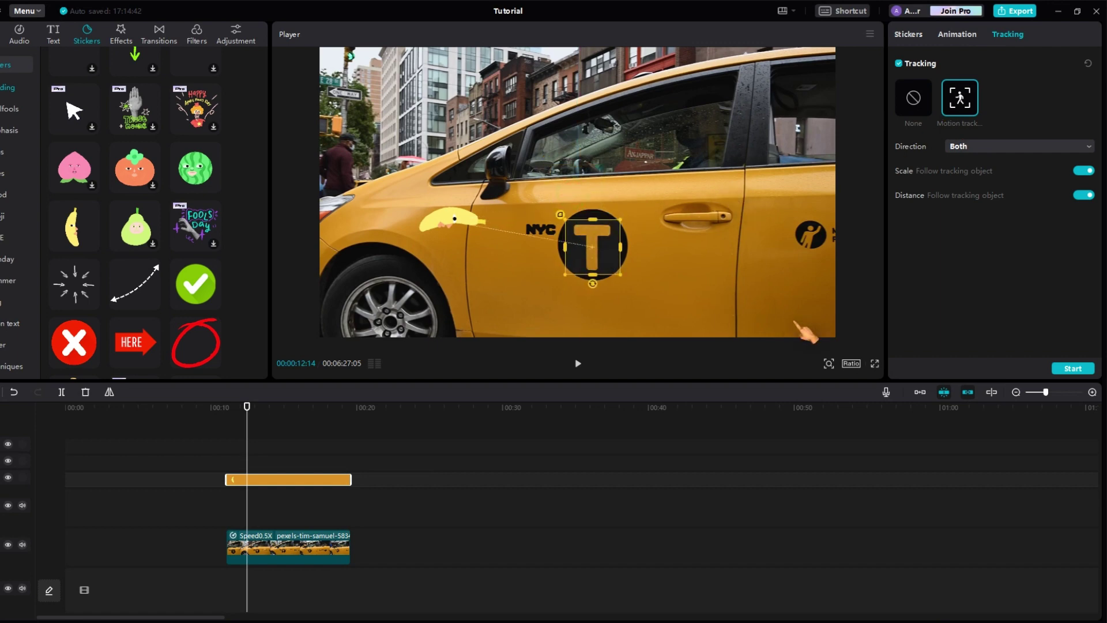
click(1073, 368)
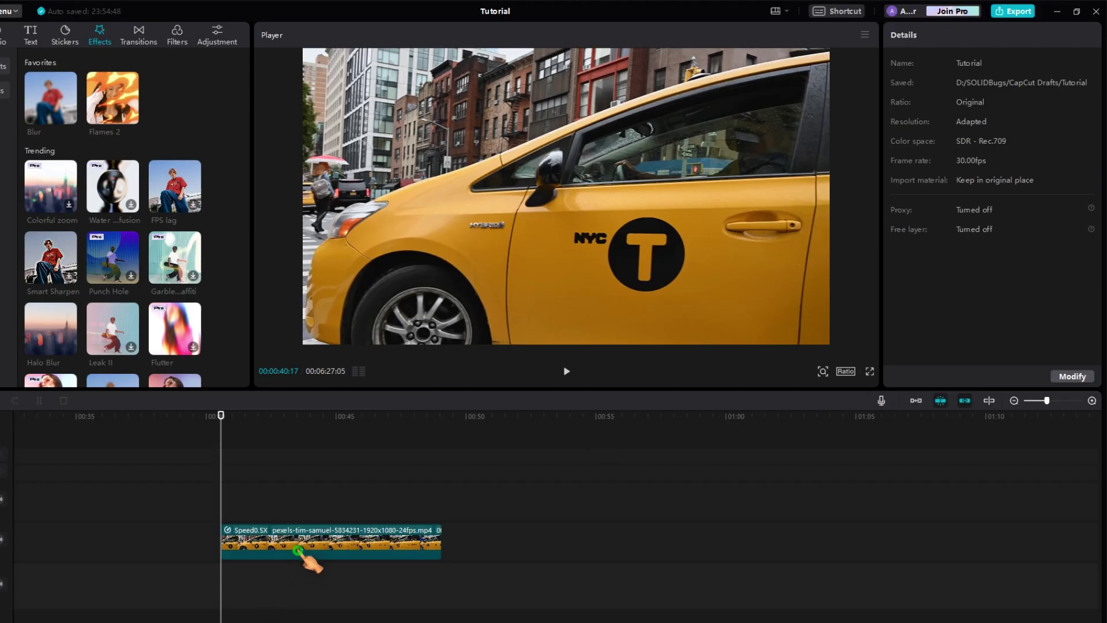
Paste a copy of the taxi clip on the track above and shrink a Rectangle mask onto the fender badge
click(298, 551)
key(ctrl+c)
key(ctrl+v)
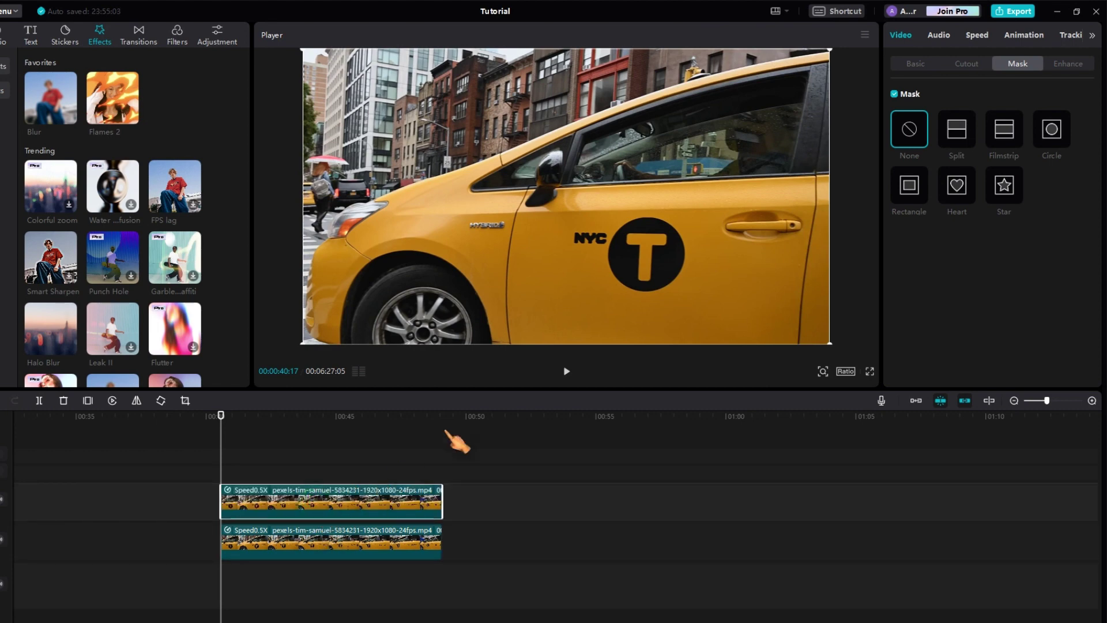
click(910, 196)
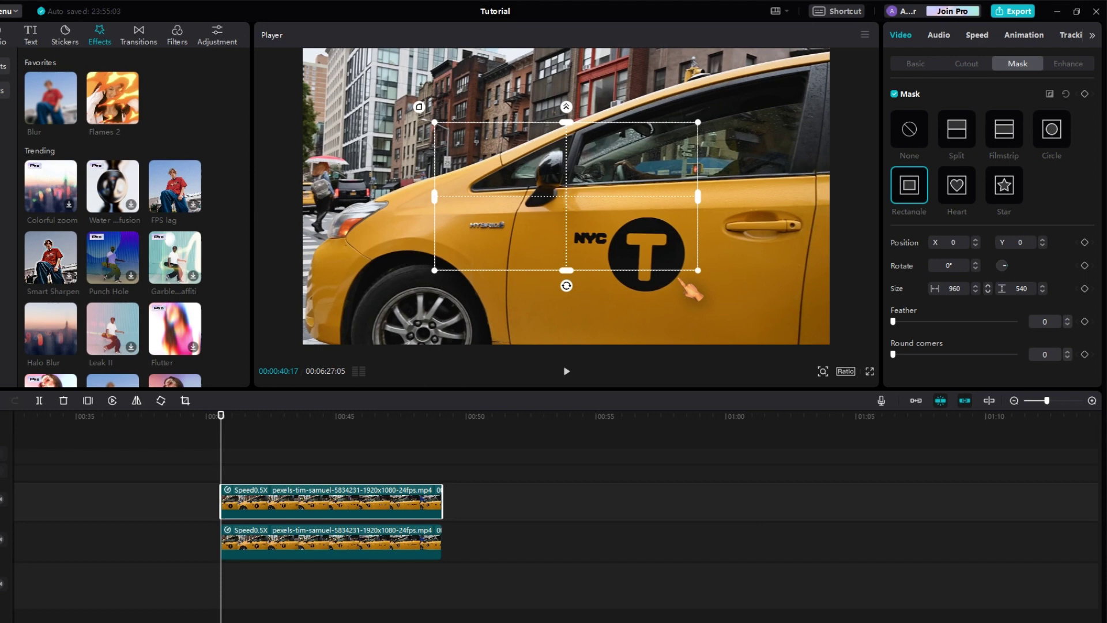
drag(696, 271, 511, 236)
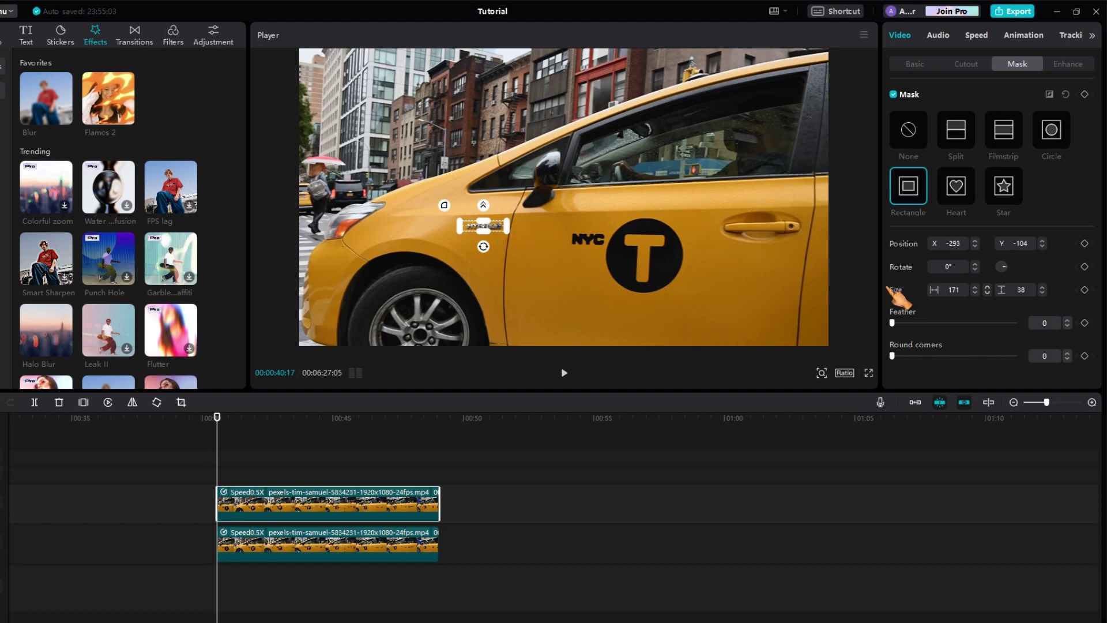
Set a starting Position keyframe and realign the mask over the badge through the early frames
click(1085, 243)
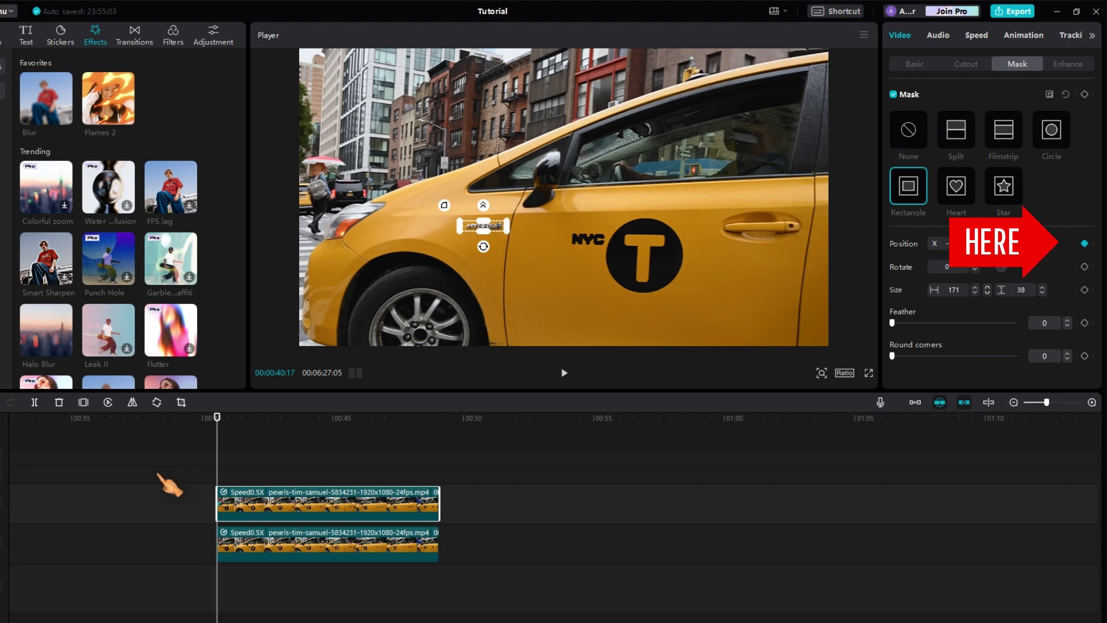
drag(216, 462, 227, 462)
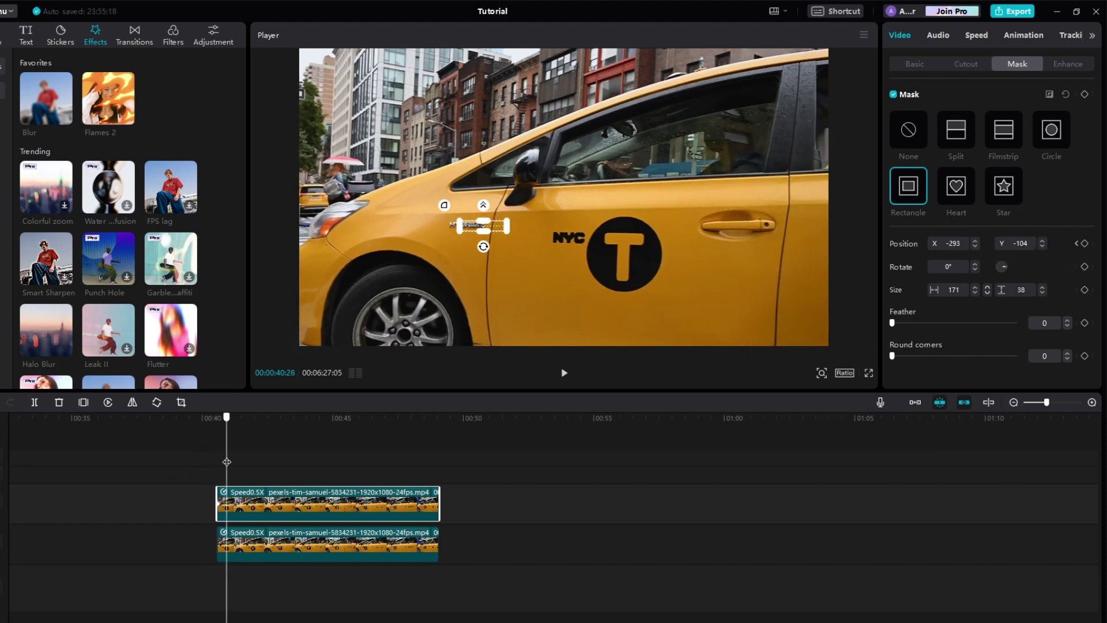
drag(509, 236, 491, 234)
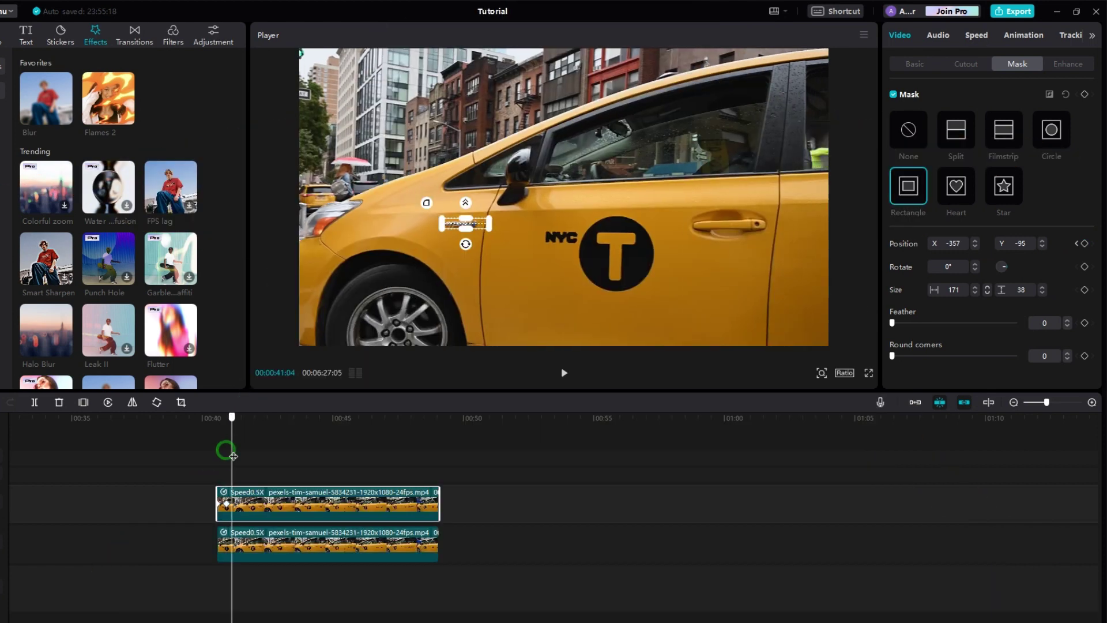
drag(228, 448, 236, 456)
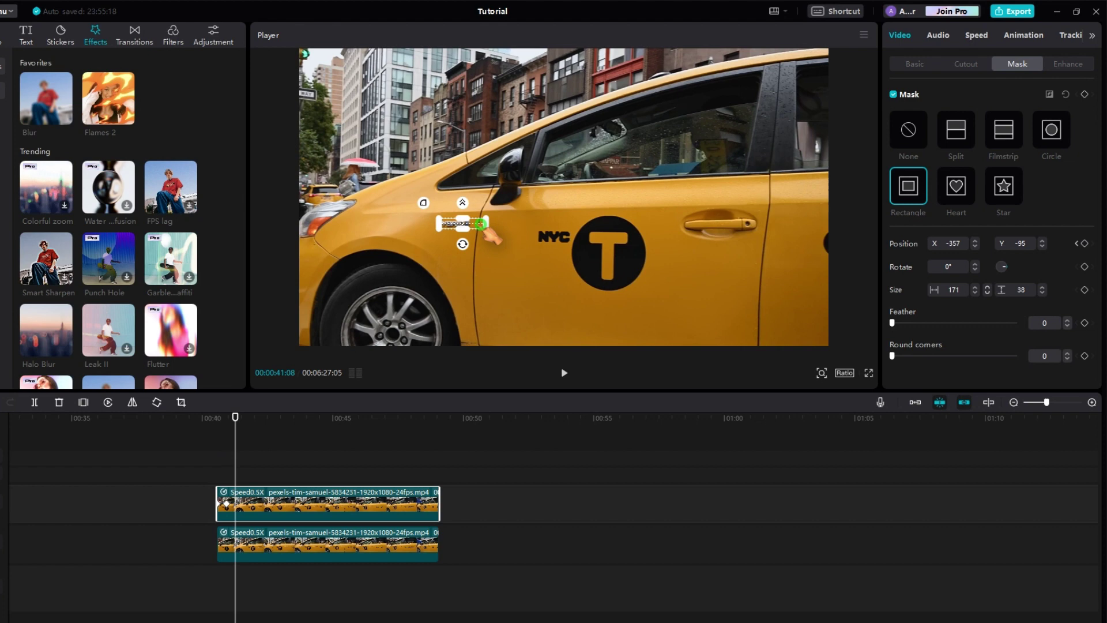
drag(492, 235, 481, 237)
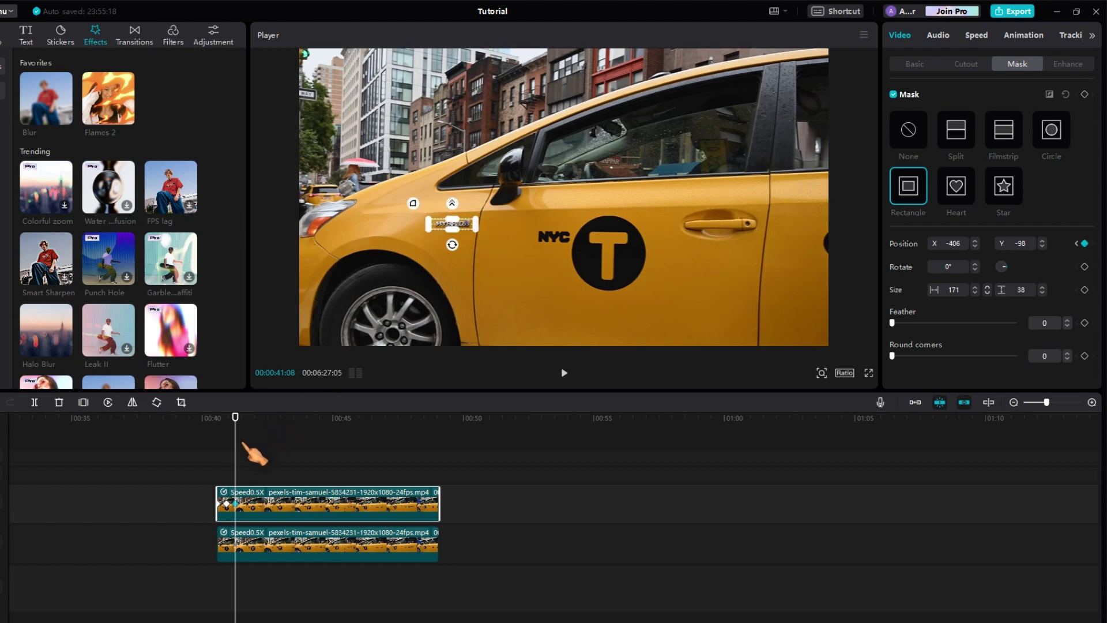
drag(237, 450, 249, 449)
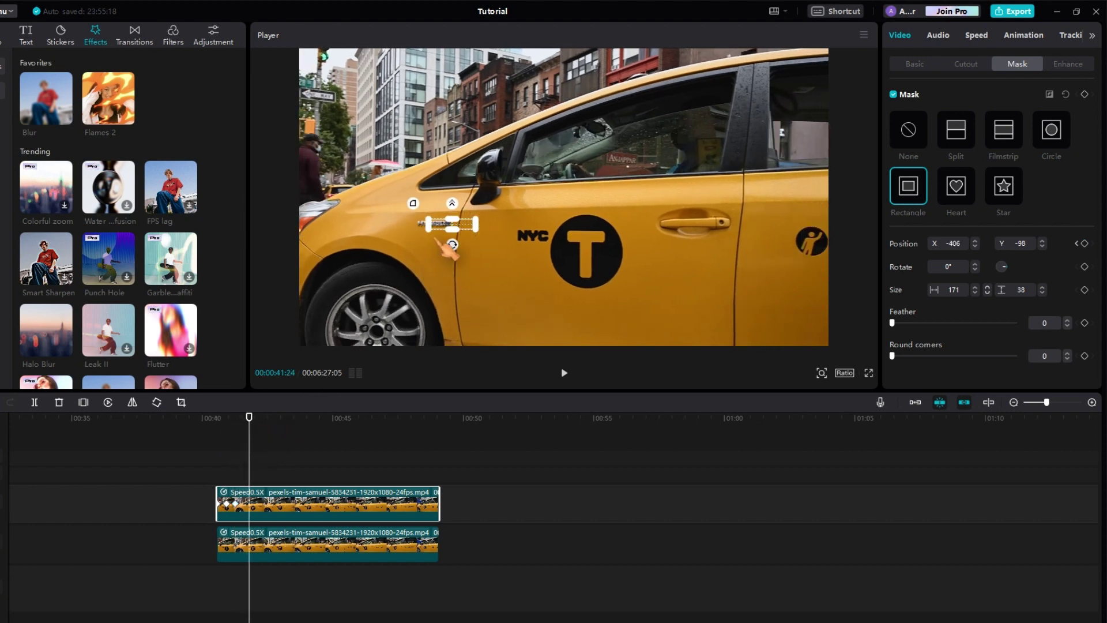
drag(479, 234, 458, 235)
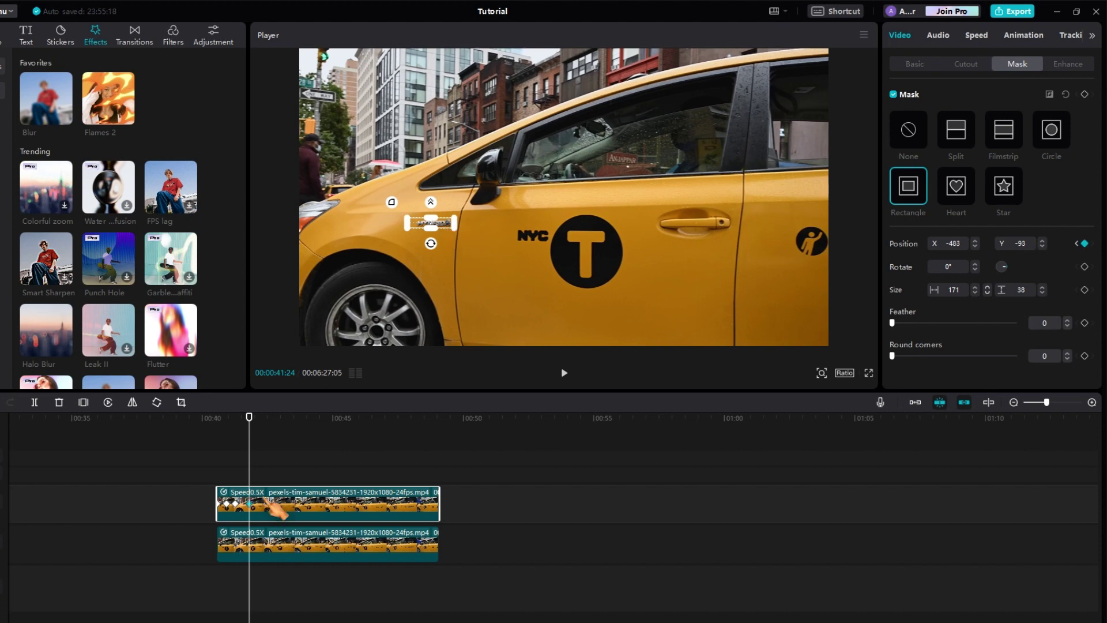
drag(250, 476, 268, 473)
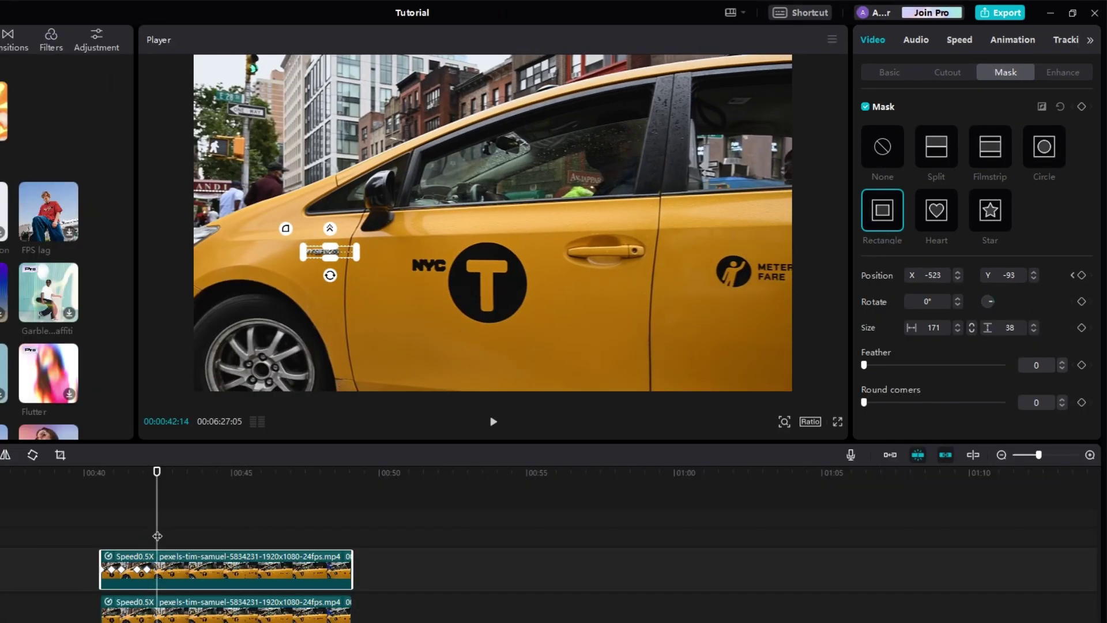
drag(330, 252, 317, 252)
Keyframe the mask leftward onto the badge toward the clip's end, reaching -816, -73
drag(157, 533, 179, 529)
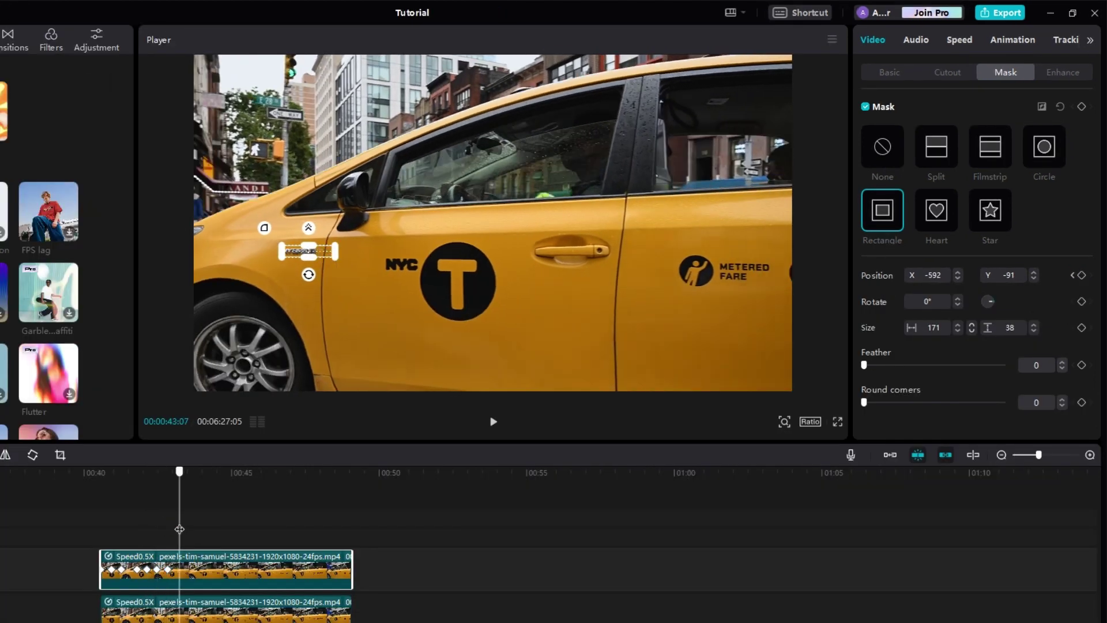
drag(314, 252, 298, 251)
drag(178, 533, 194, 541)
drag(326, 264, 309, 266)
drag(201, 525, 242, 529)
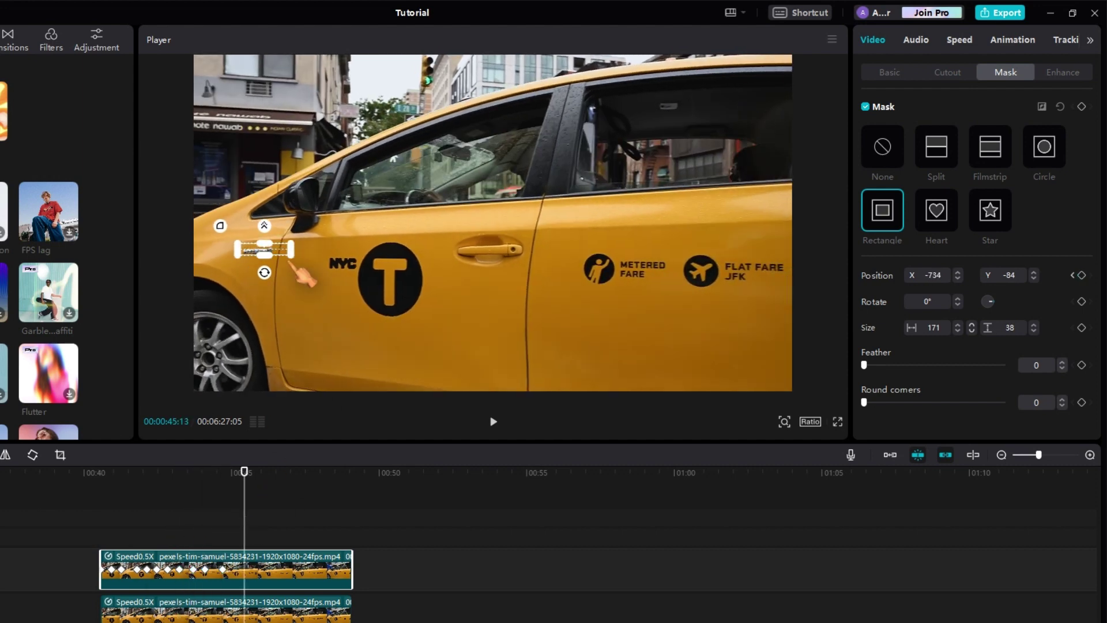
drag(302, 269, 279, 267)
drag(246, 539, 286, 531)
drag(261, 251, 250, 249)
drag(287, 531, 346, 521)
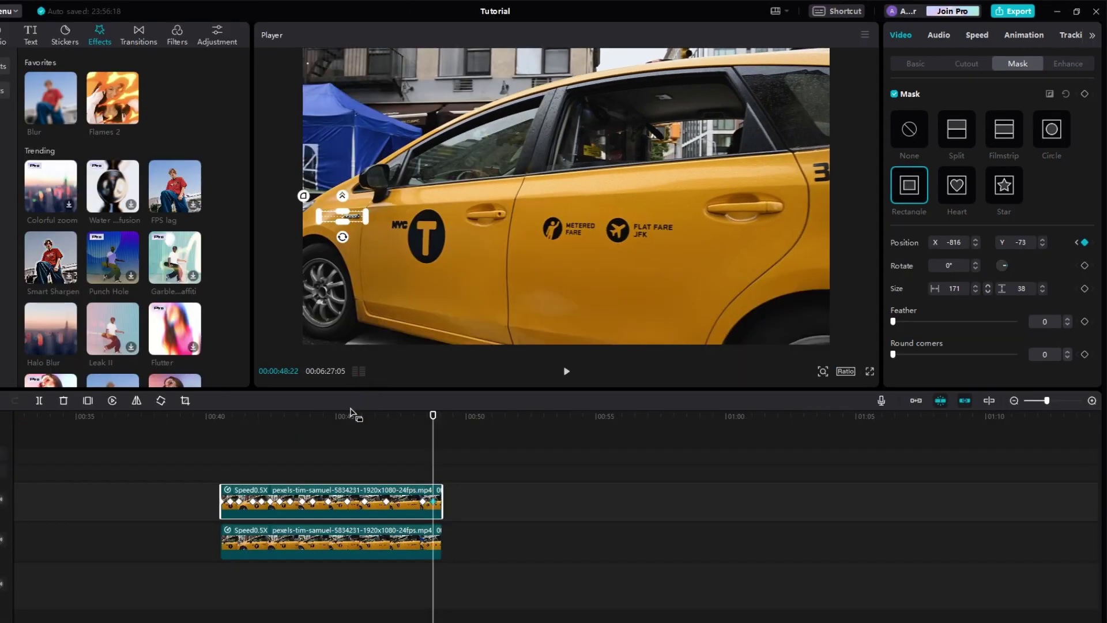
Apply the Favorites Blur effect (strength 50) to the masked taxi copy and return to its start
drag(51, 98, 320, 503)
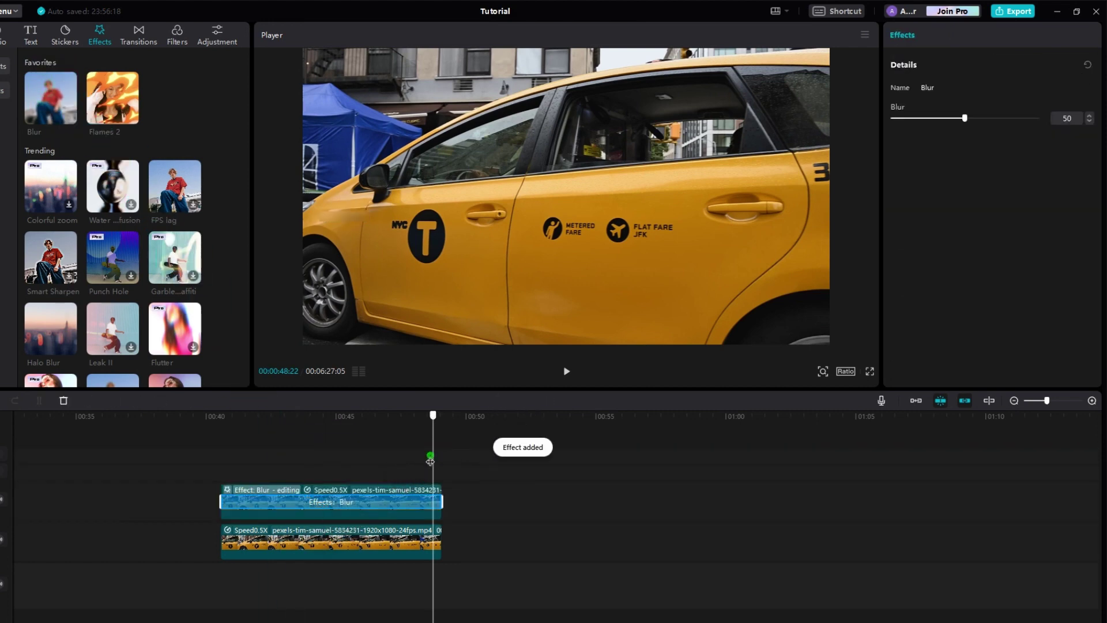
click(221, 461)
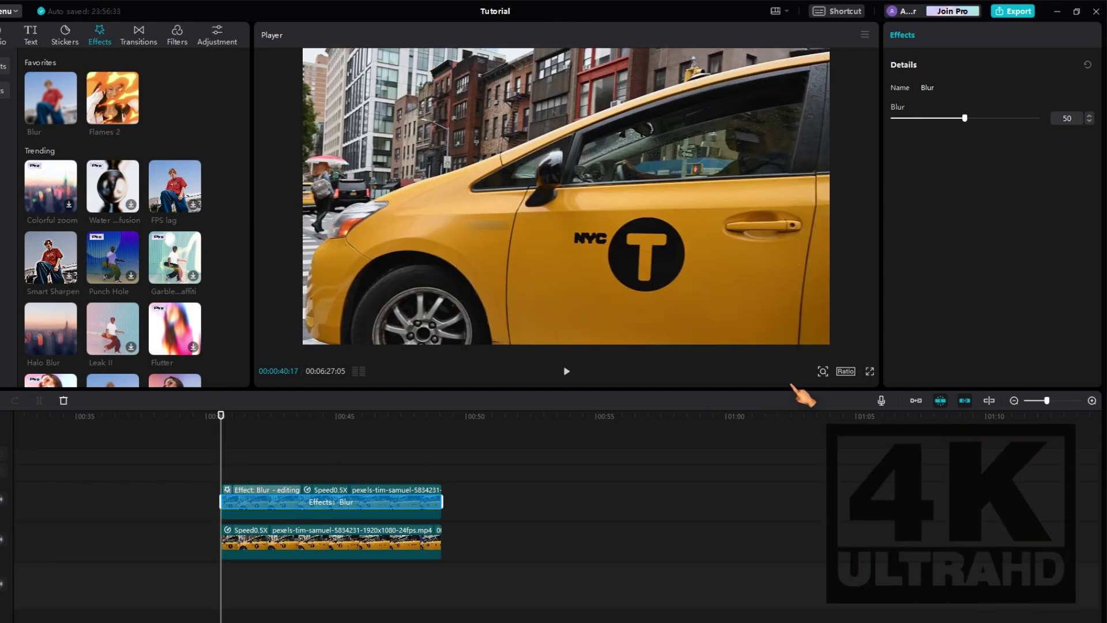